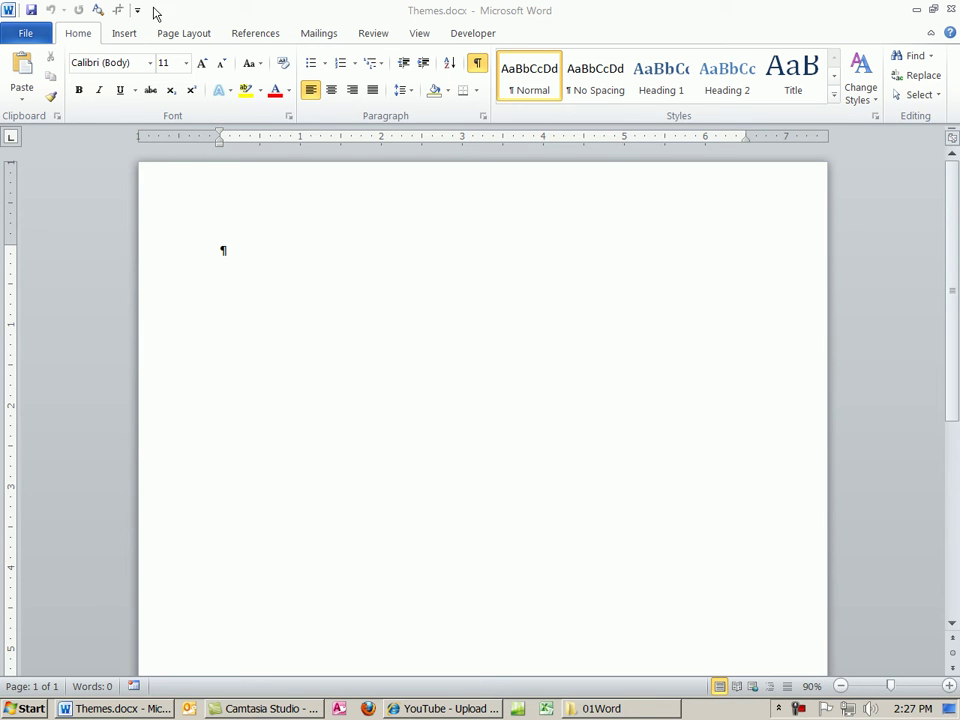
- Zoom the document to 110% and examine the built-in document themes
click(258, 250)
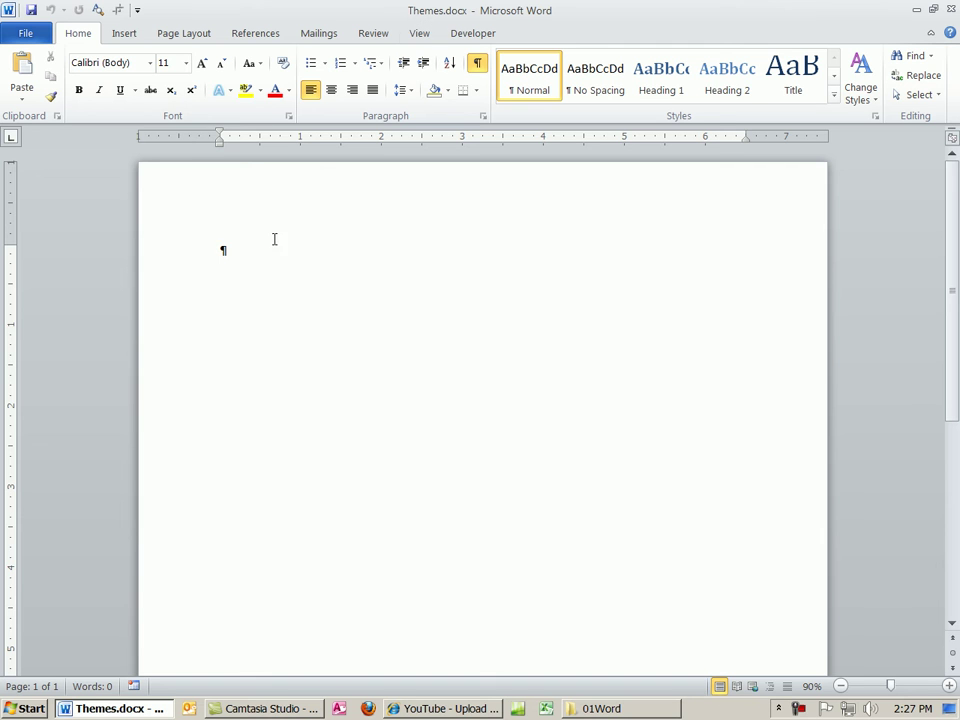
ctrl+scroll(272, 289, up, 2)
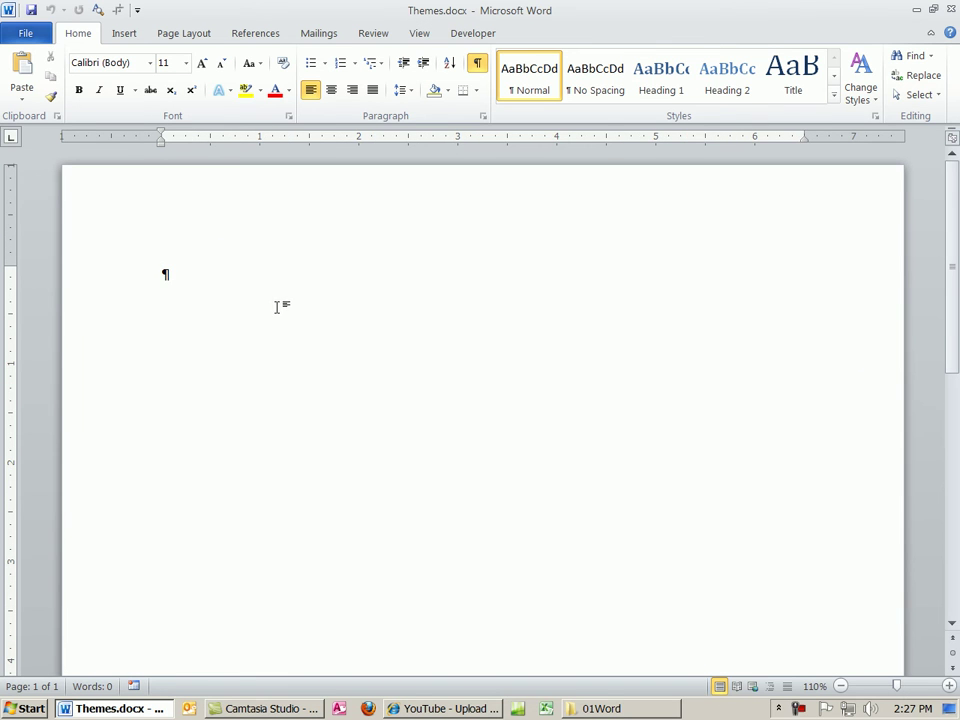
click(186, 36)
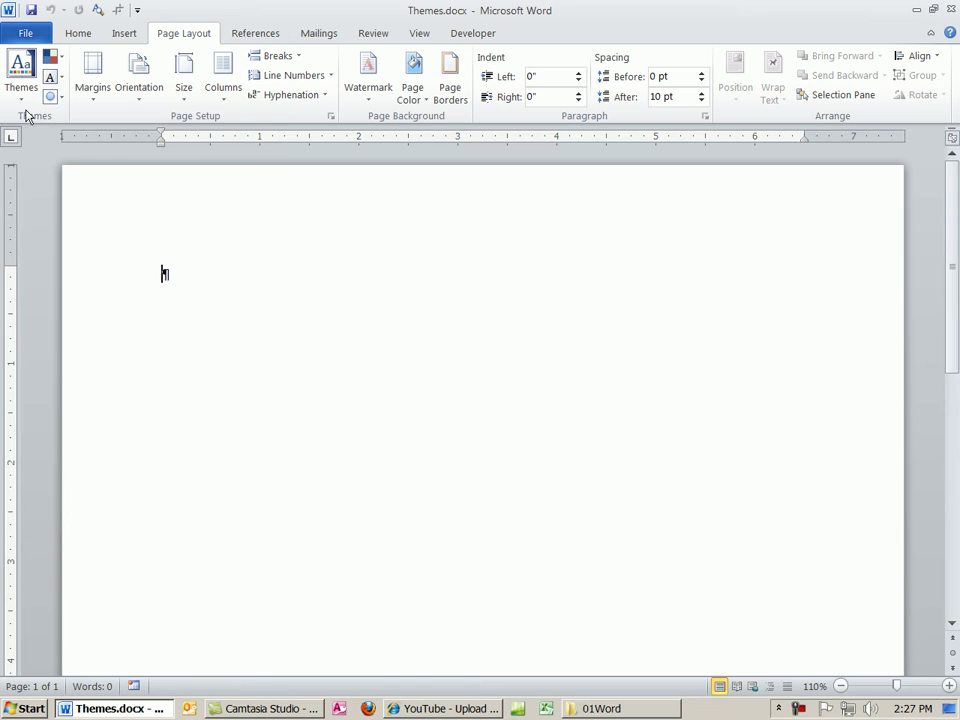
click(21, 75)
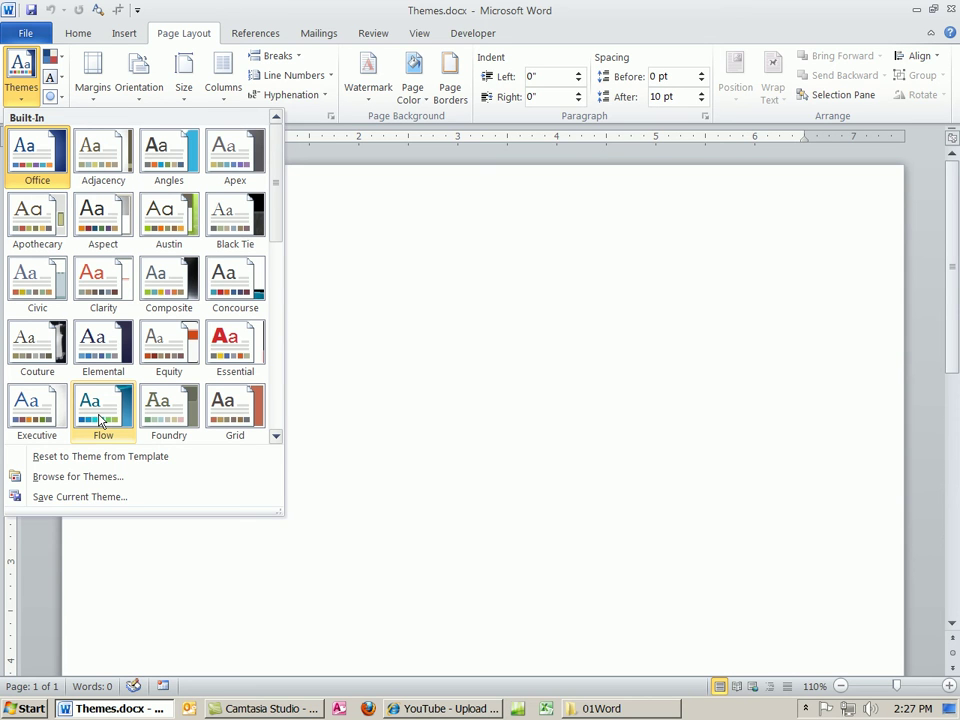
click(101, 421)
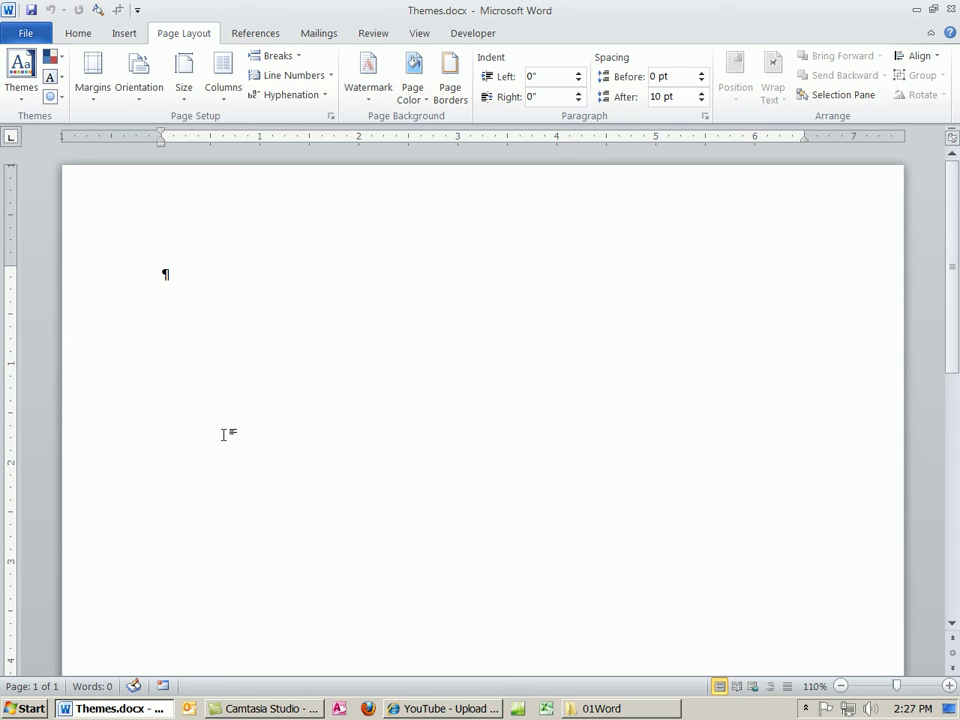
- Enter two body paragraphs reading "Thing" and "Thing2" at the start of the document
text(Thing)
key(Return)
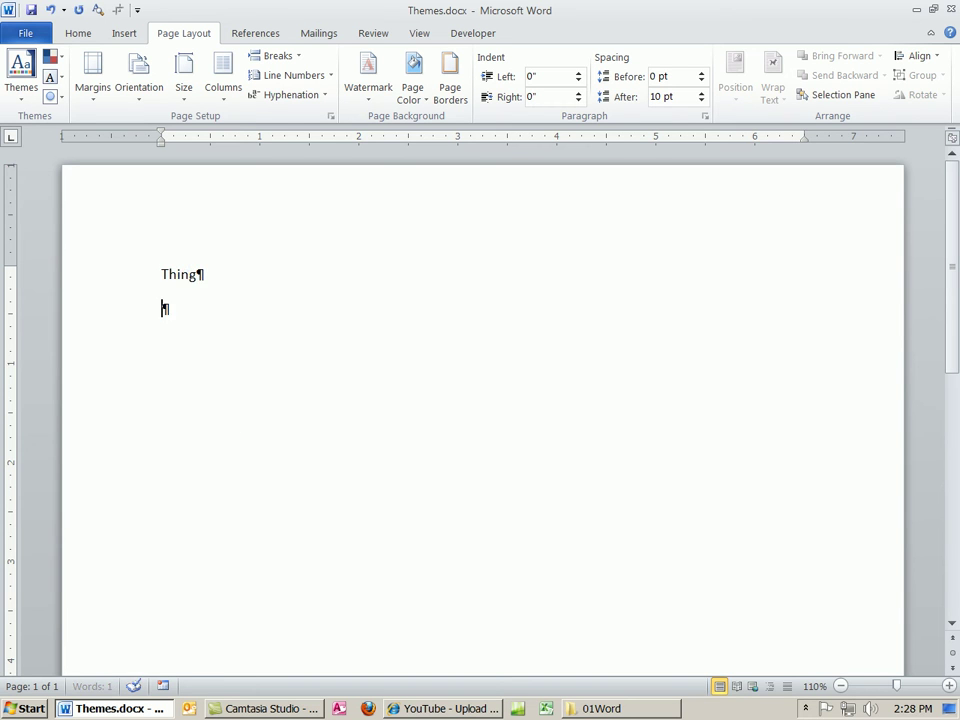
text(Thing)
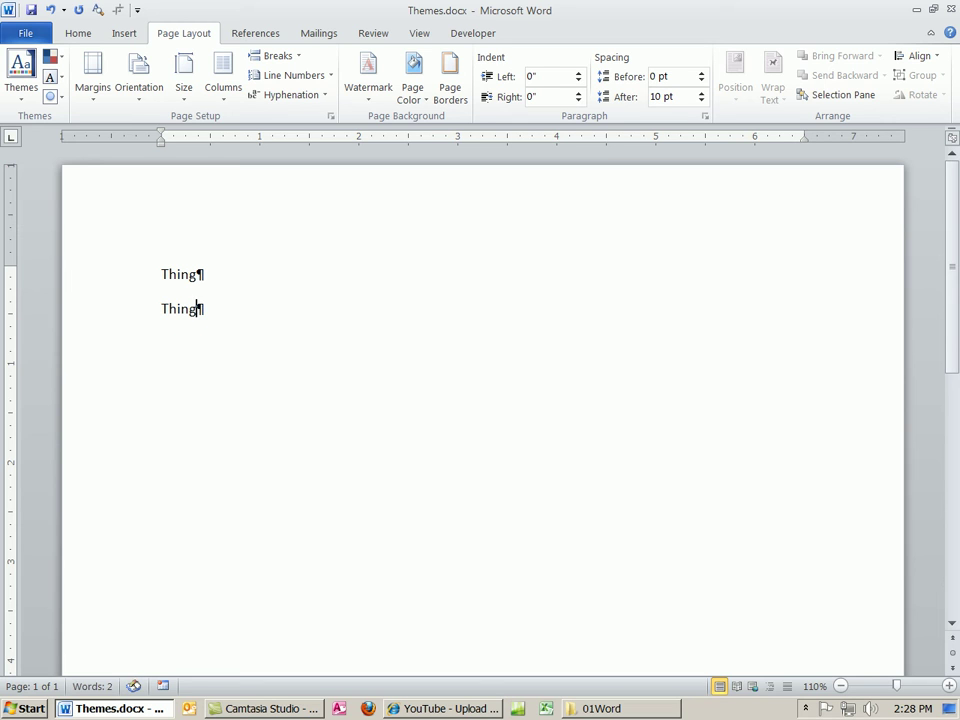
text(2)
key(Return)
- Add a numbered list in the 1) format with the items "Thing" and "Thing2", and end the list below them
text(1))
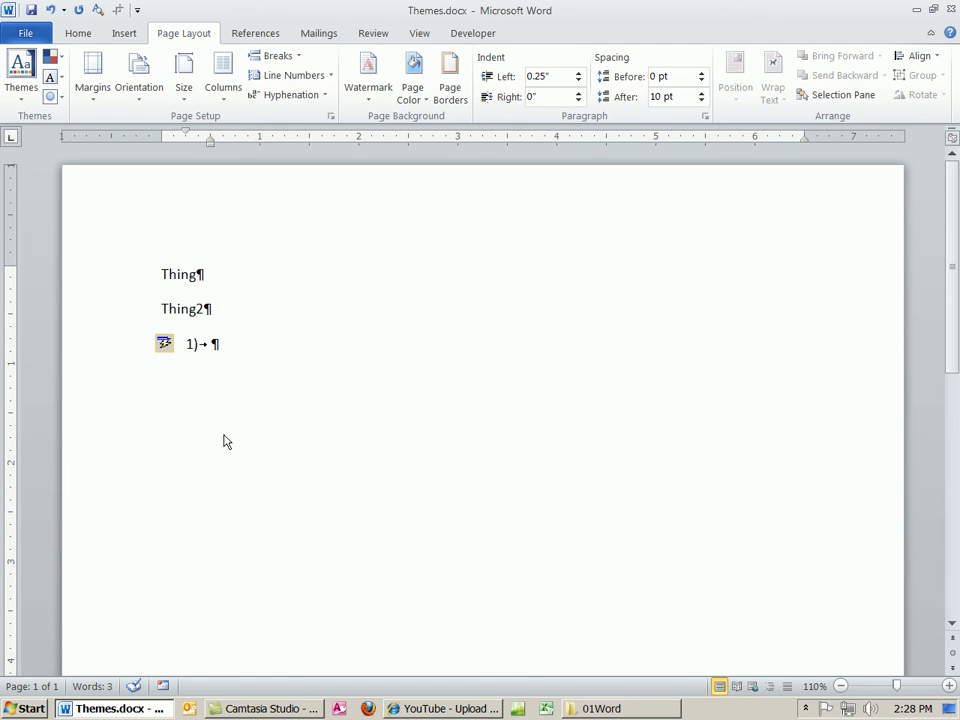
text(thuing)
key(BackSpace)
key(BackSpace)
key(BackSpace)
key(BackSpace)
text(ing)
key(Return)
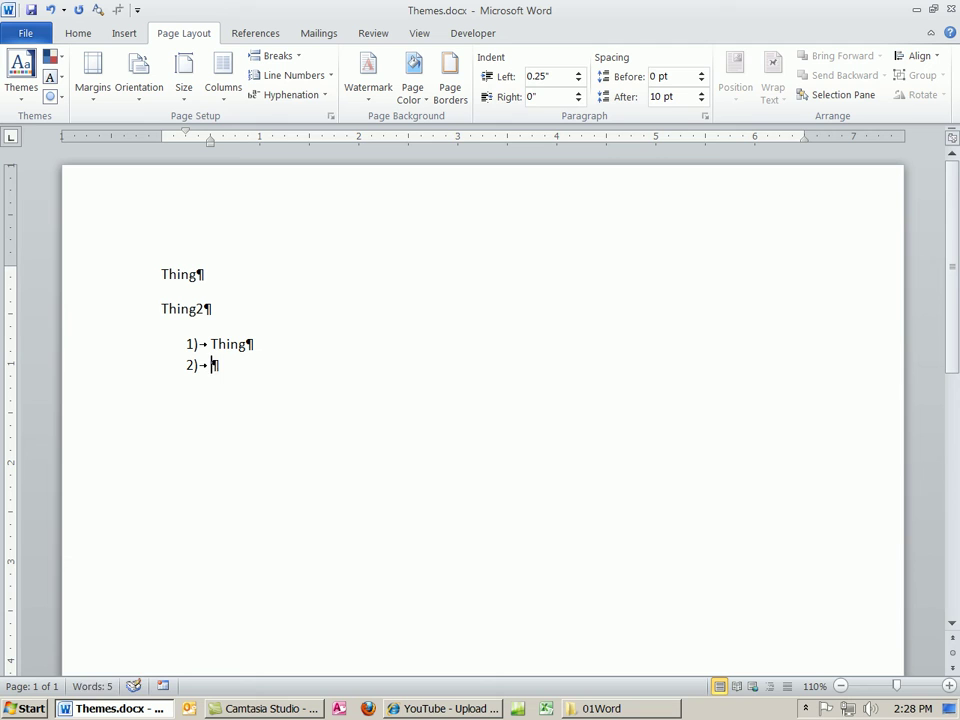
text(thing2)
key(Return)
key(Return)
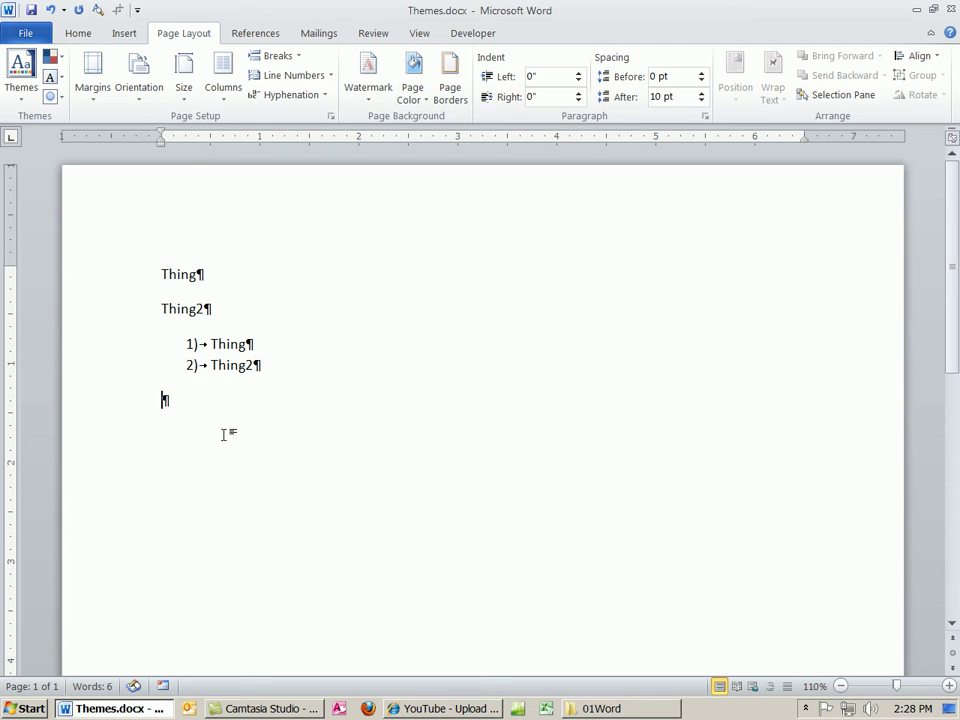
- Apply the Heading 1 style to the first paragraph, "Thing"
click(107, 276)
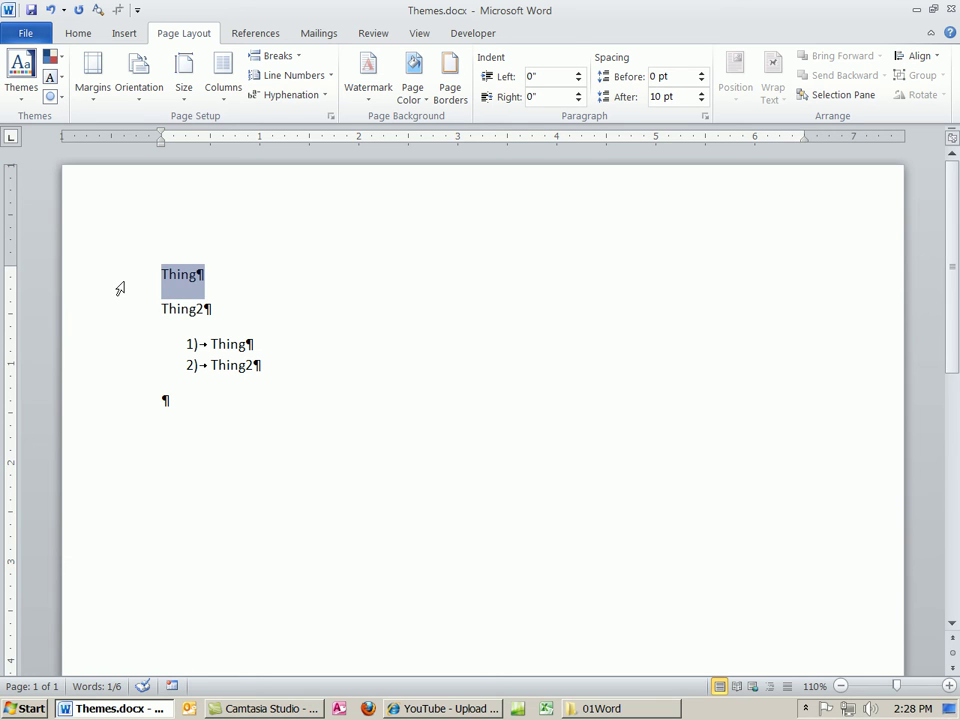
click(211, 344)
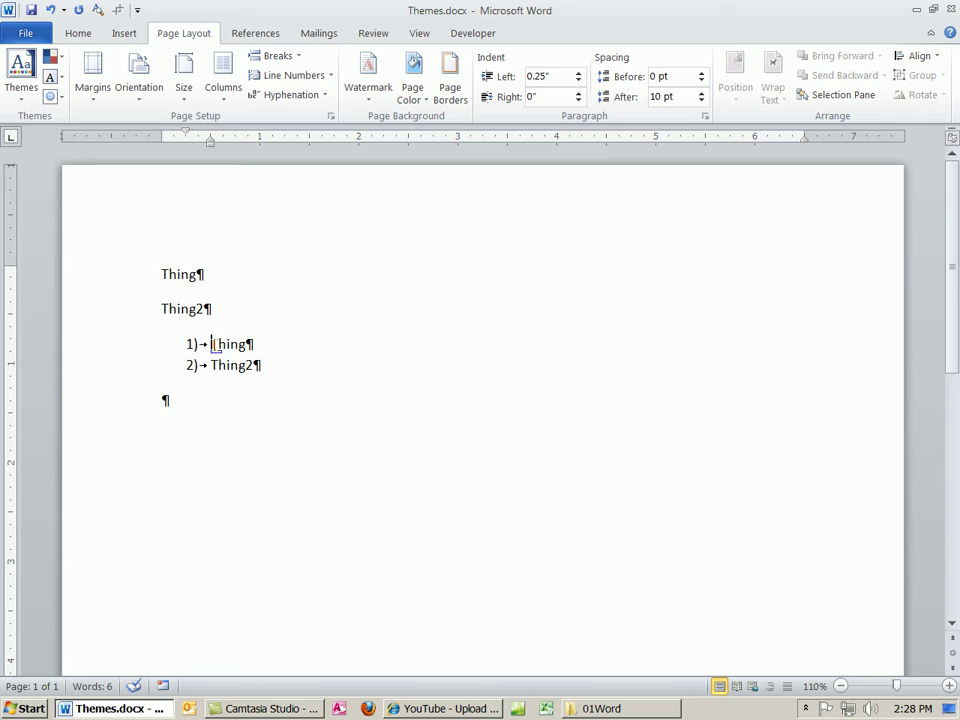
click(192, 402)
click(122, 278)
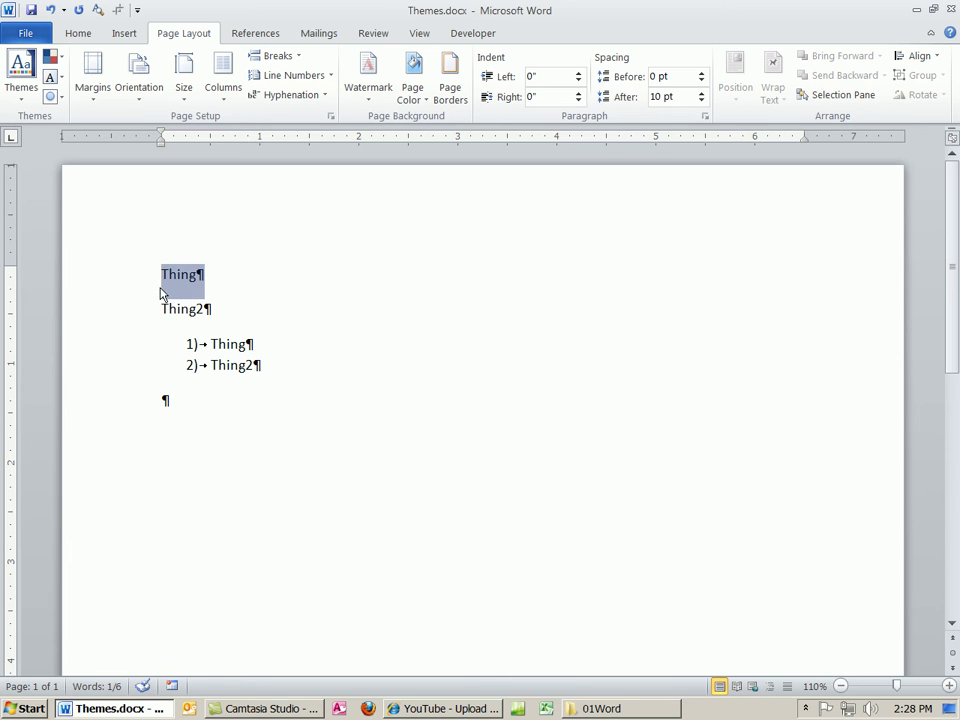
click(78, 34)
click(667, 96)
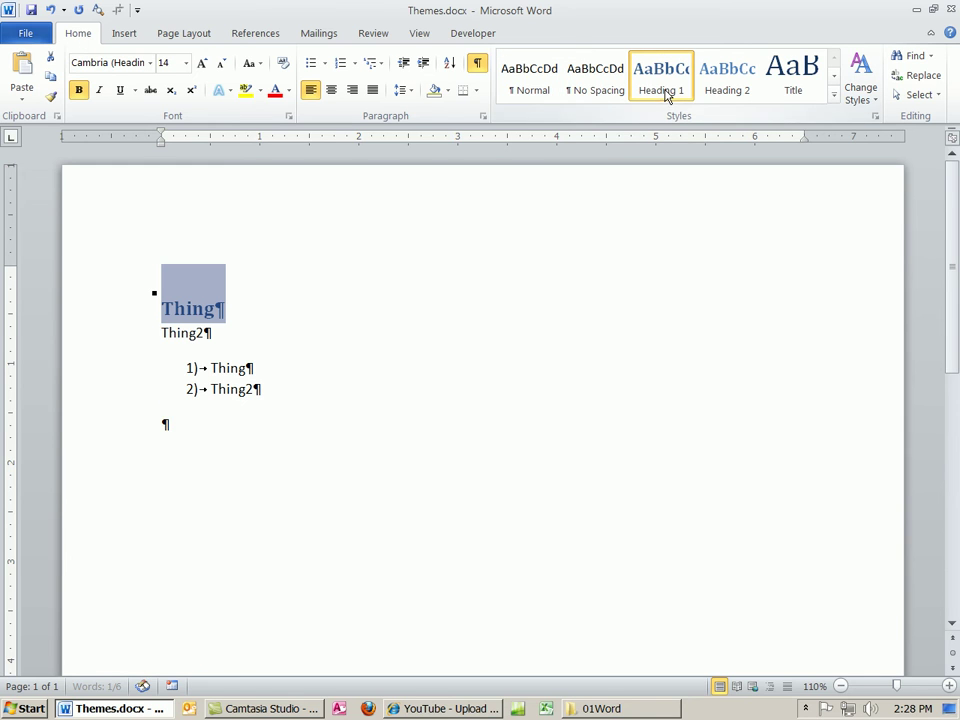
- Apply the Heading 2 style to the "Thing2" paragraph above the numbered list
click(137, 338)
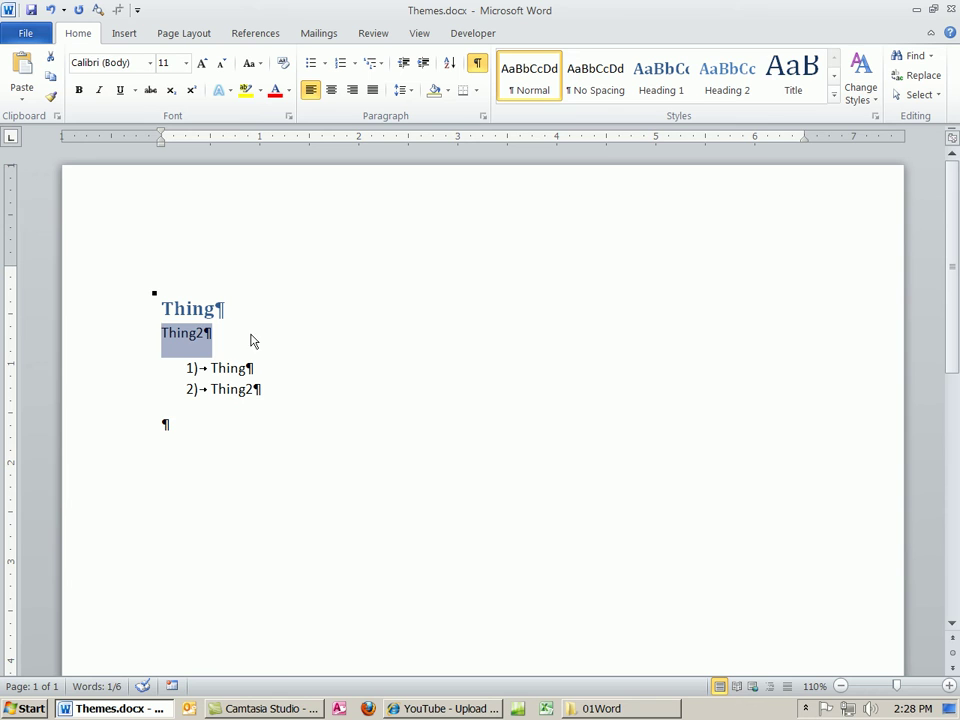
click(738, 86)
click(227, 435)
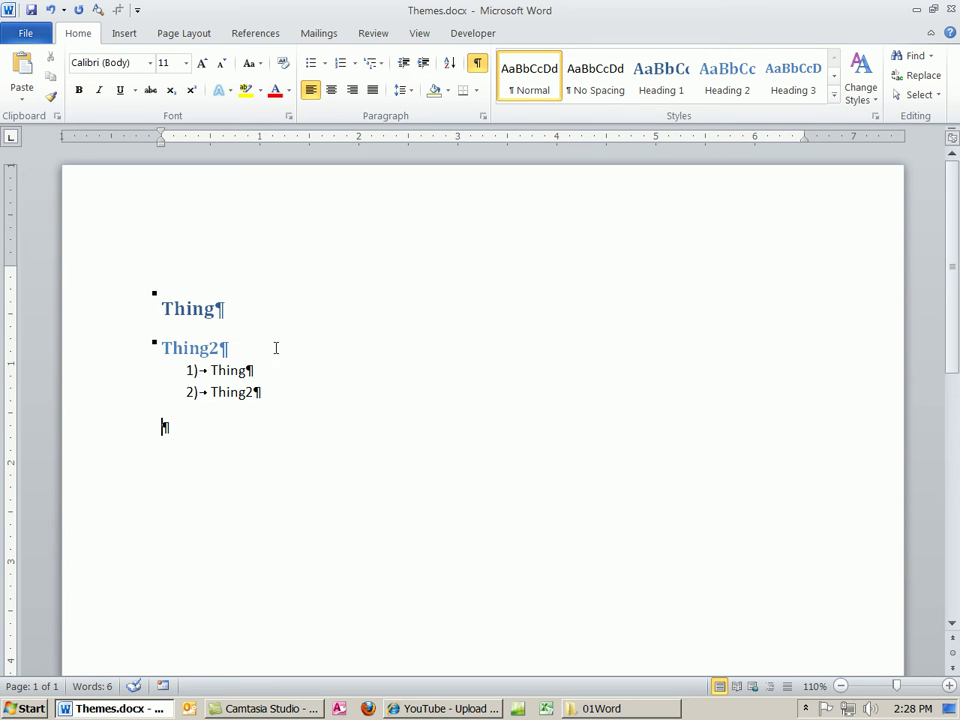
- Draw a rectangle shape about 2.45" wide and 0.61" high just below the numbered list
click(126, 38)
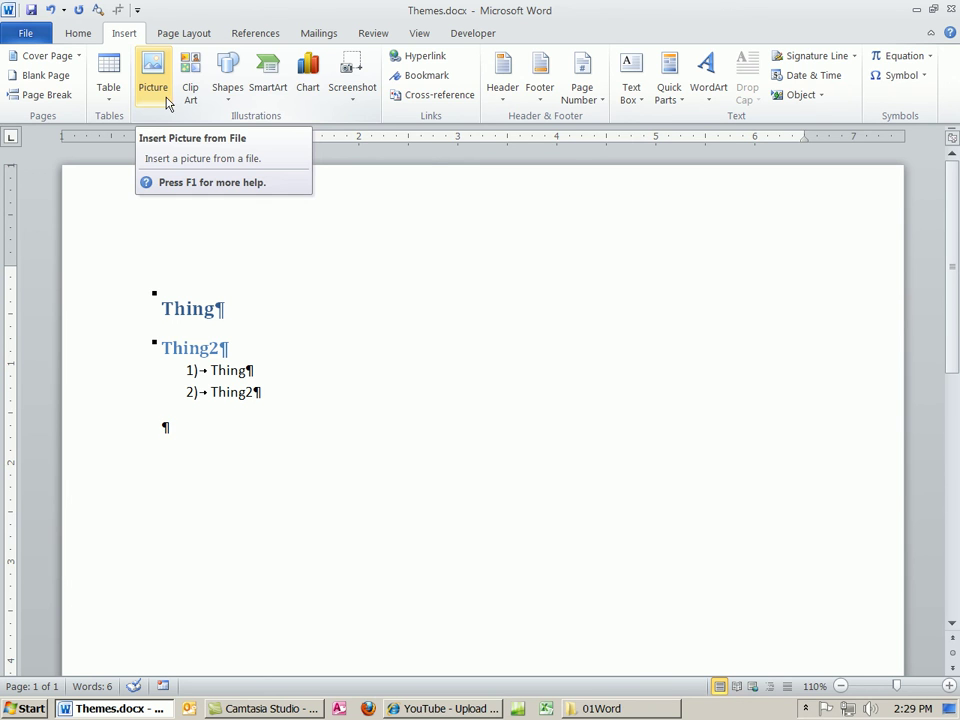
click(236, 104)
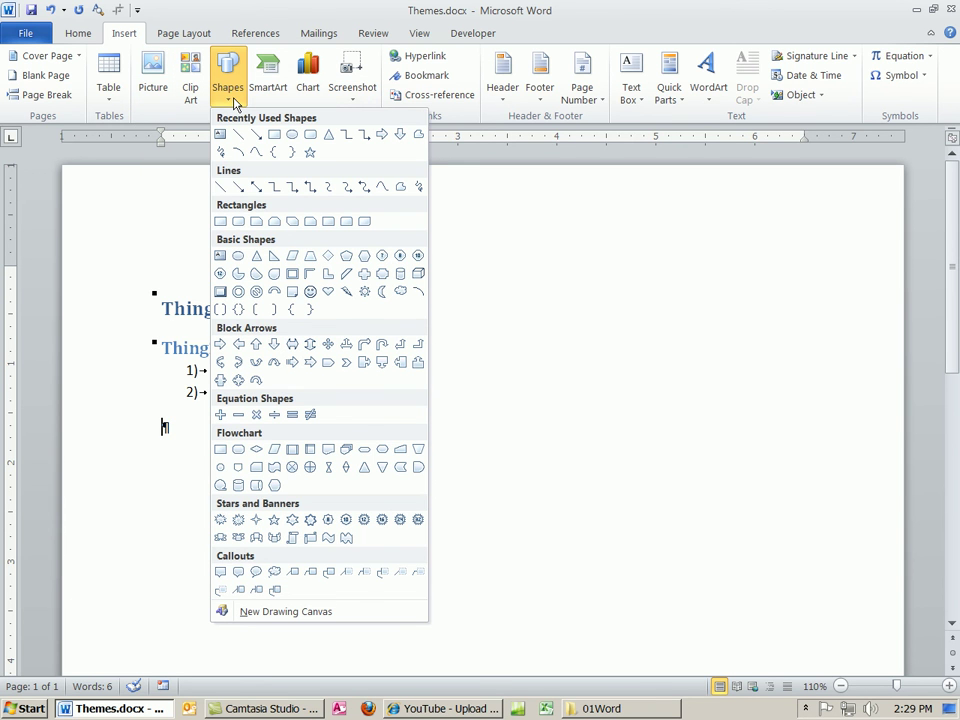
click(274, 134)
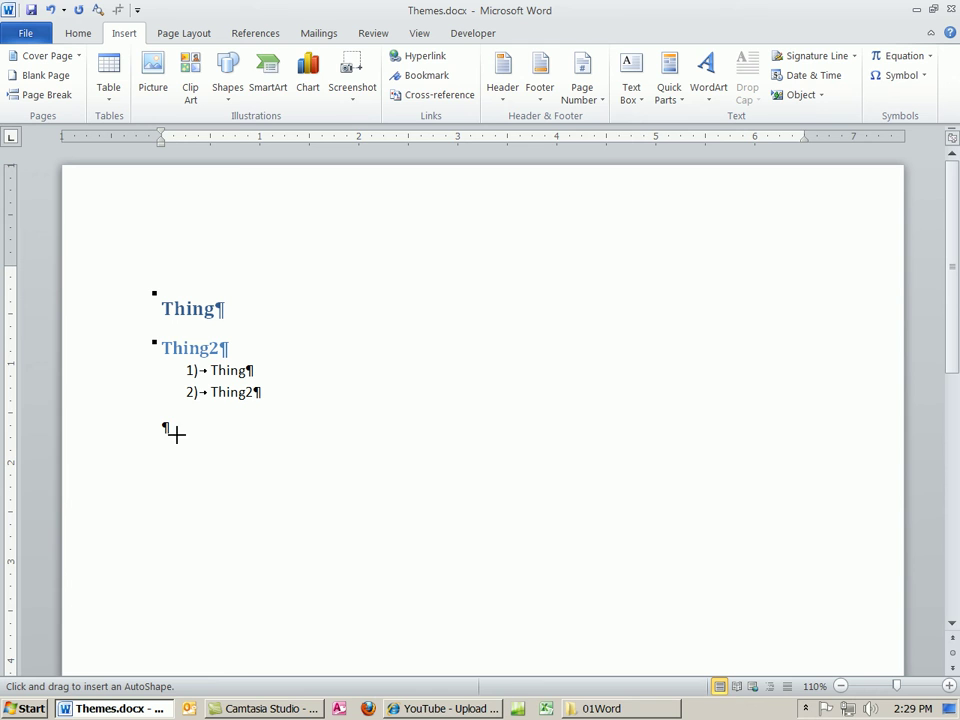
mouse_move(174, 429)
mouse_down()
mouse_move(213, 447)
mouse_move(420, 490)
mouse_up()
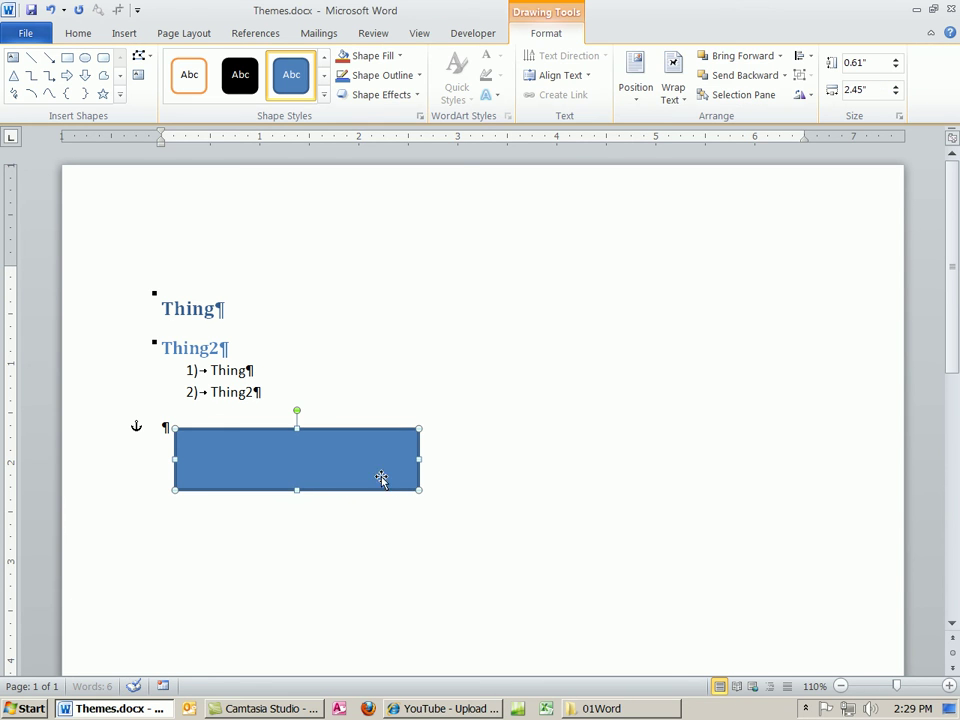
- Add the text "Thing" inside the rectangle
right_click(317, 464)
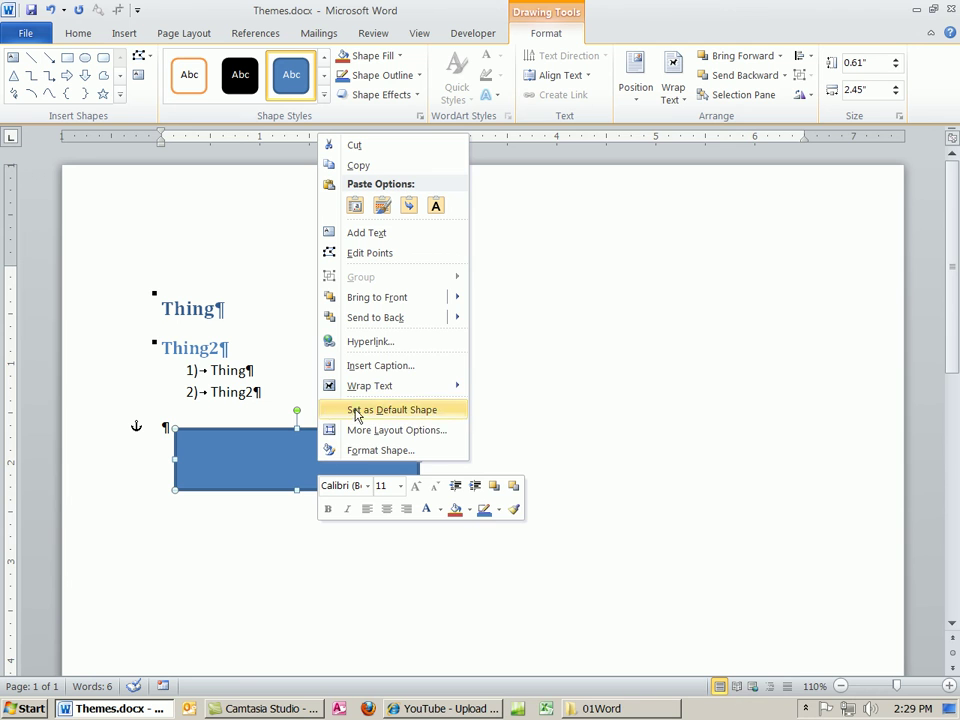
mouse_move(366, 388)
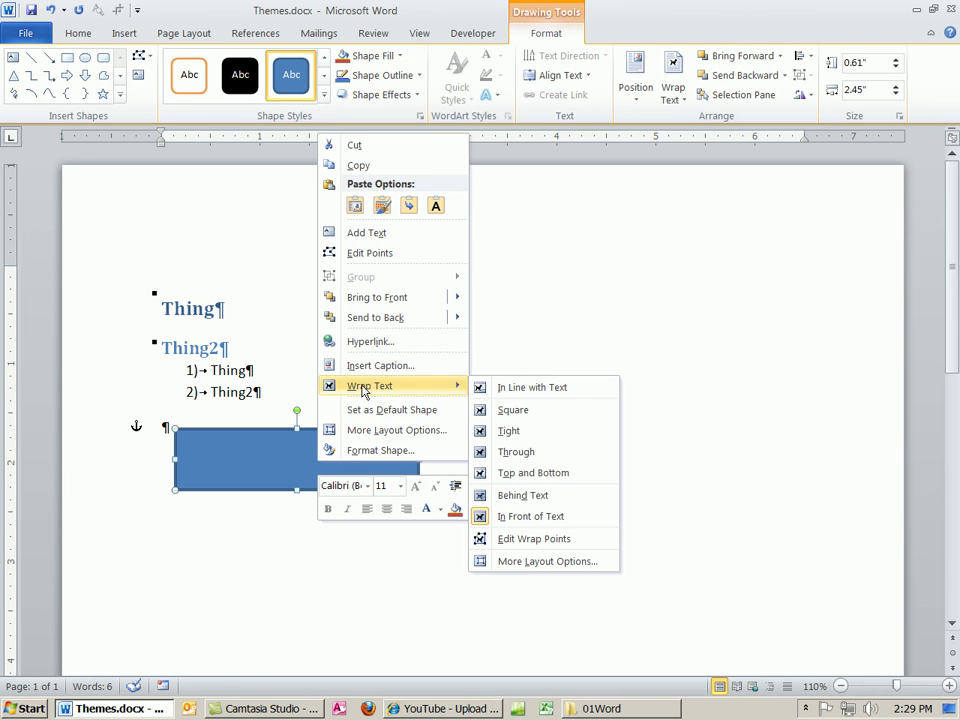
click(366, 232)
text(Thing)
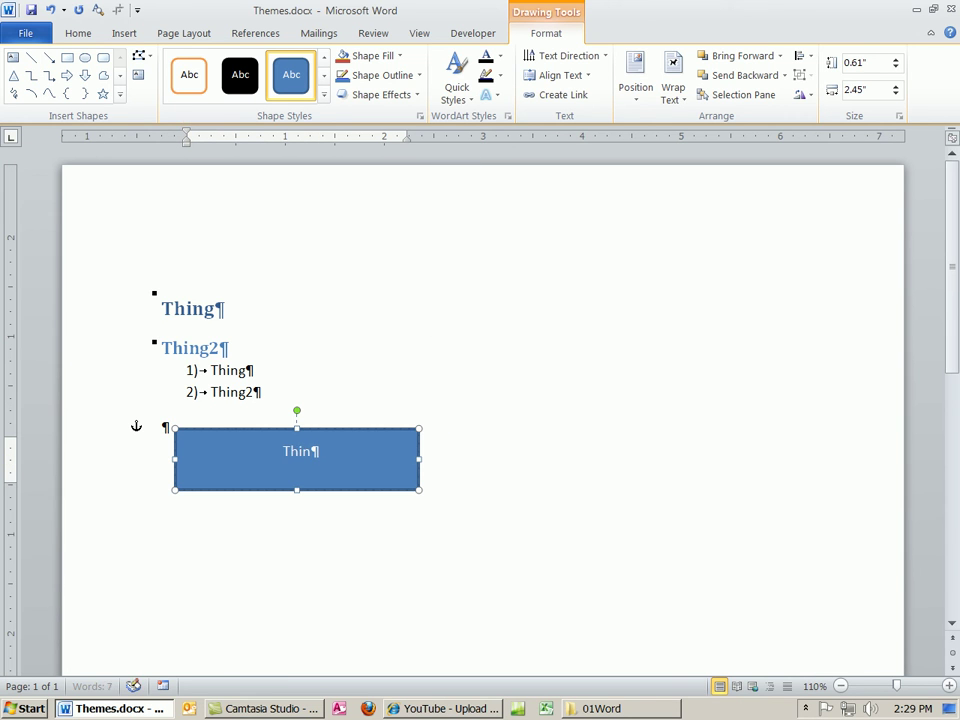
- Insert two blank paragraphs between the numbered list and the rectangle
click(165, 425)
key(Return)
key(Return)
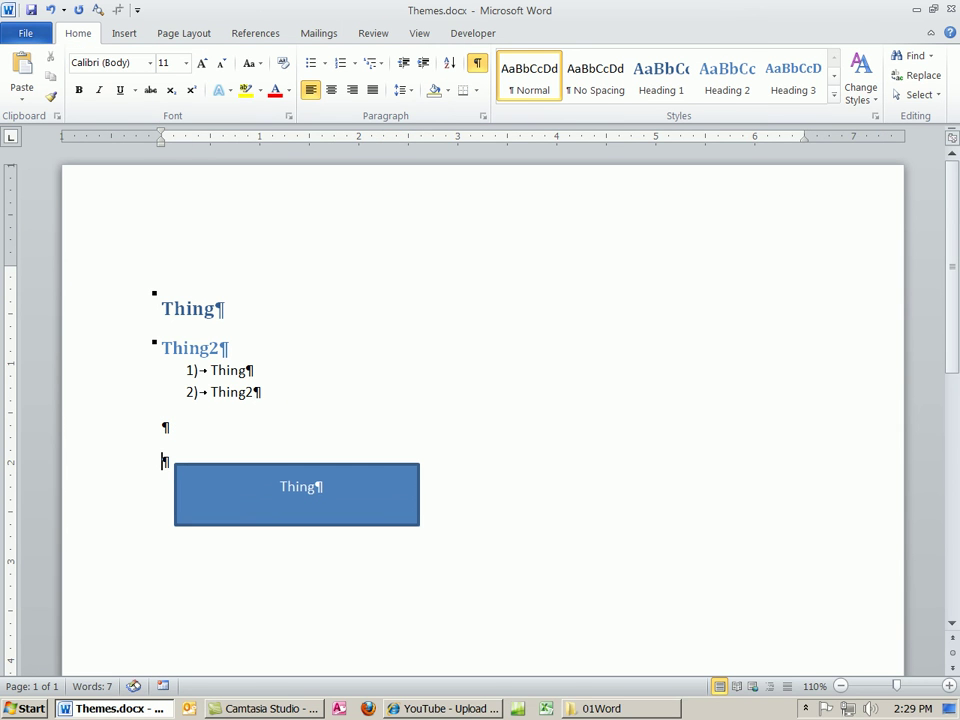
- Anchor the rectangle to the first blank paragraph under the list and move the shape up and to the right beside the blank lines
triple_click(221, 515)
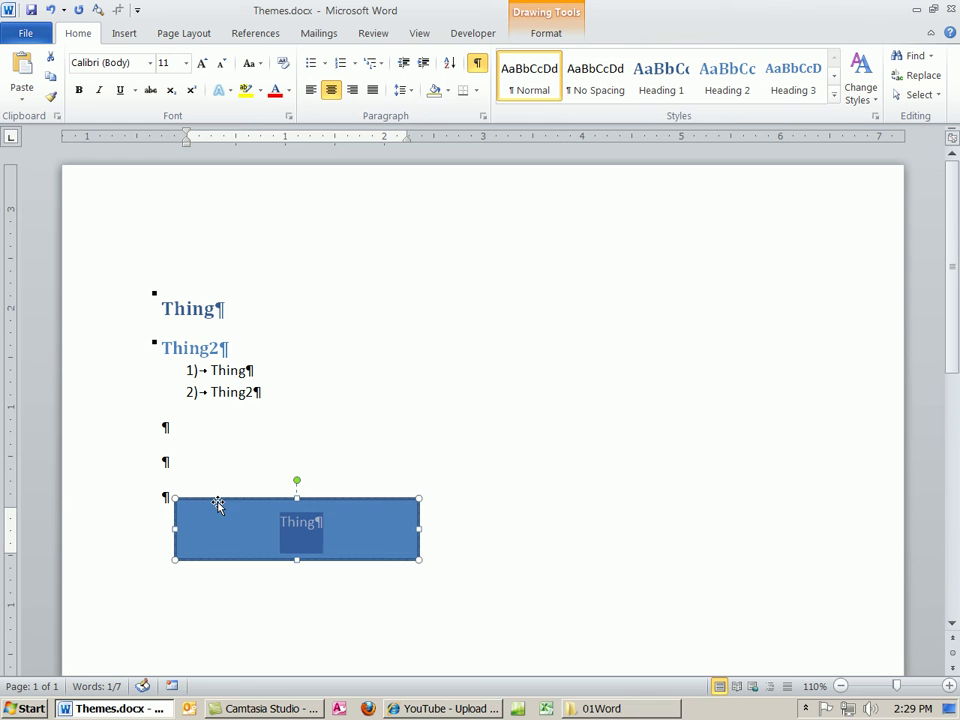
click(216, 501)
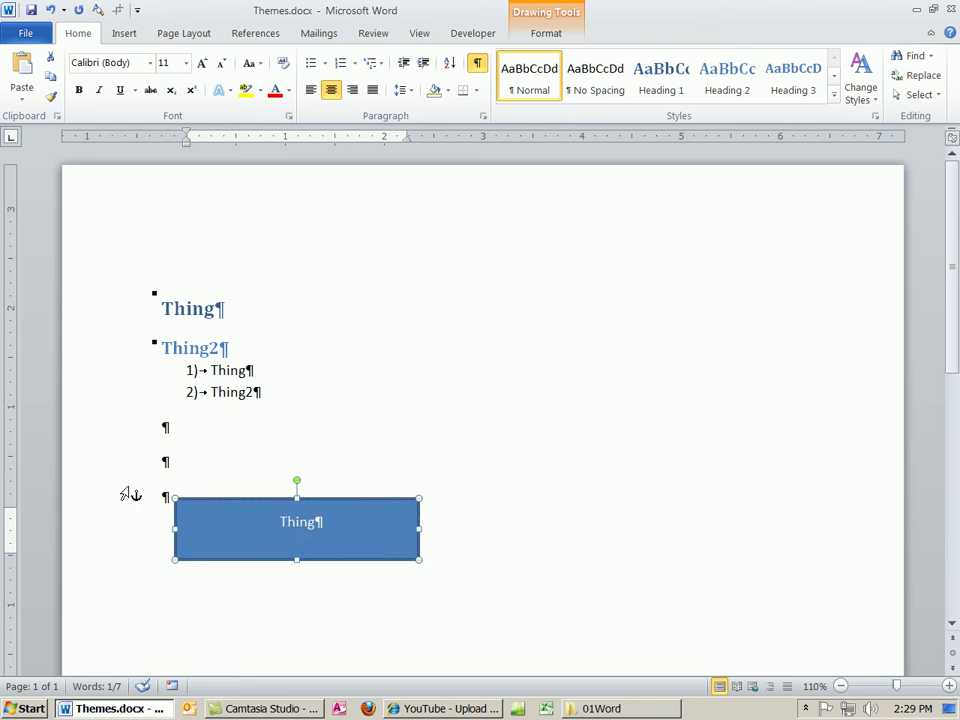
drag(139, 508, 160, 434)
drag(222, 500, 358, 422)
- Add another blank paragraph at the second blank line and select the rectangle to check its anchor
click(191, 465)
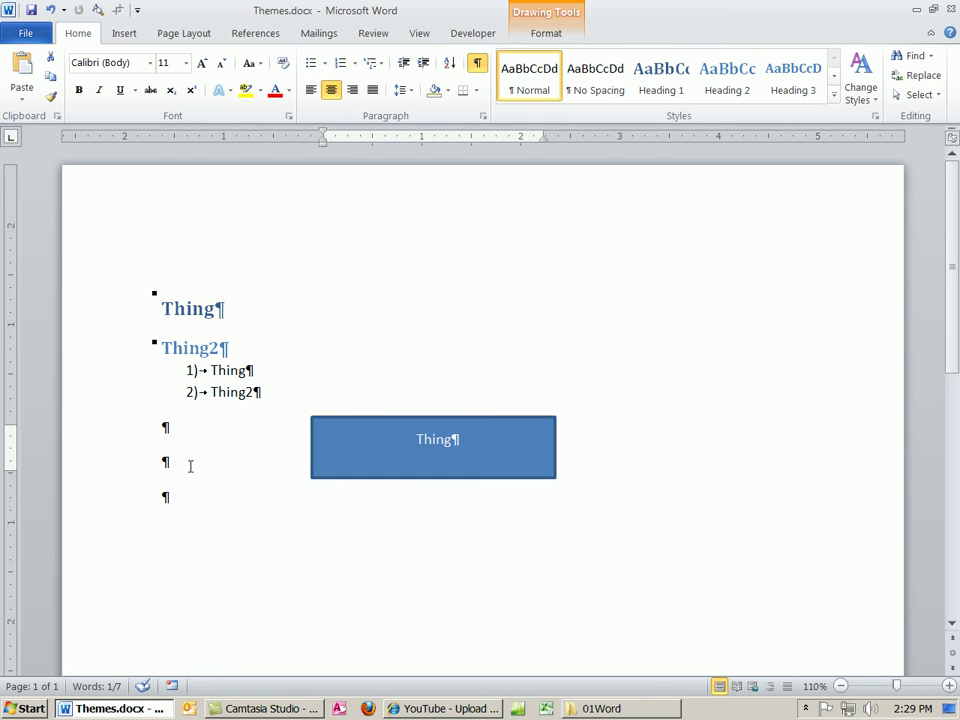
key(Return)
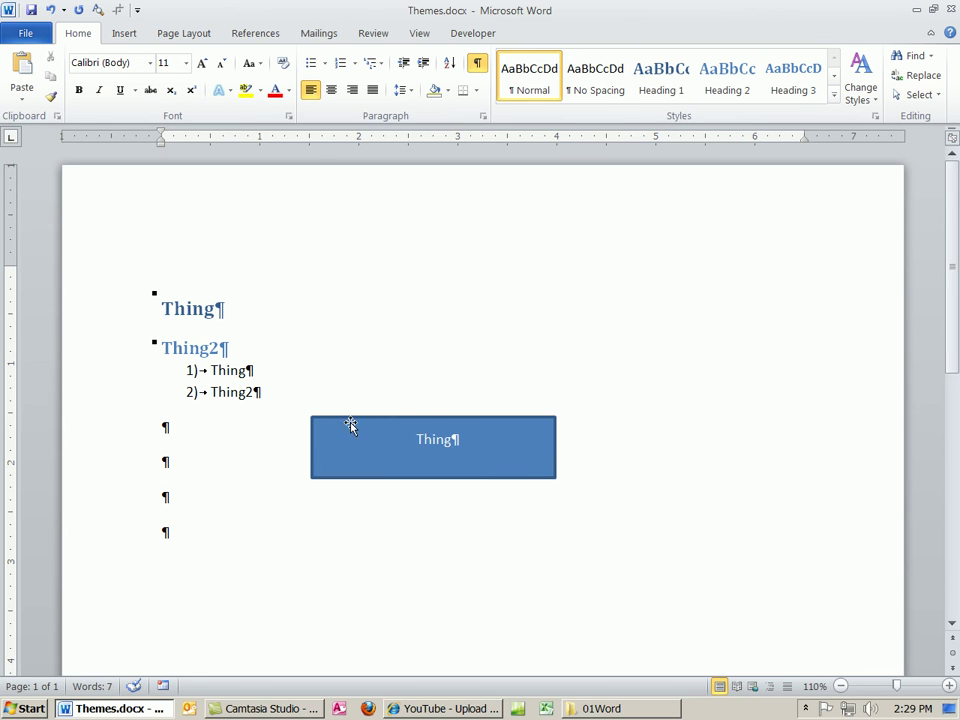
click(332, 448)
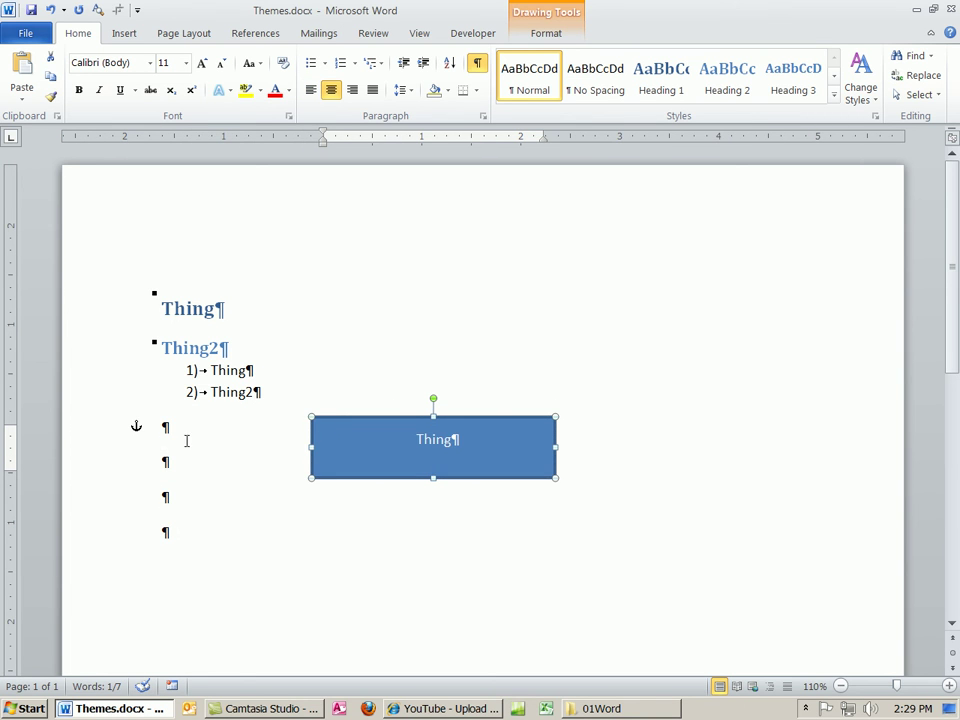
- Insert a Basic Cycle SmartArt graphic at the third blank paragraph under the numbered list
click(183, 500)
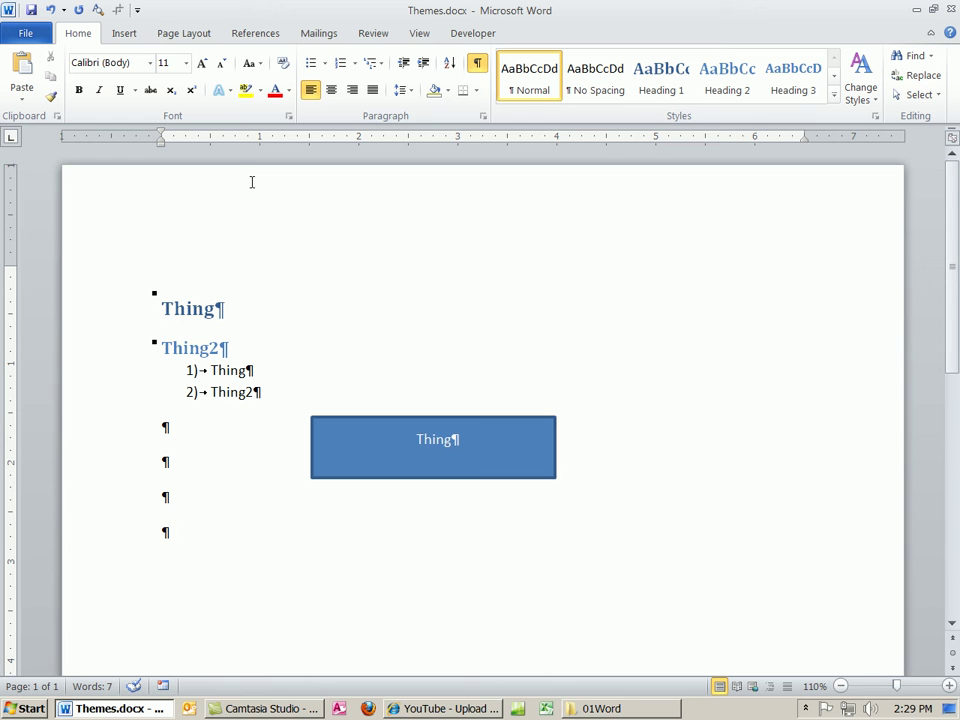
click(124, 34)
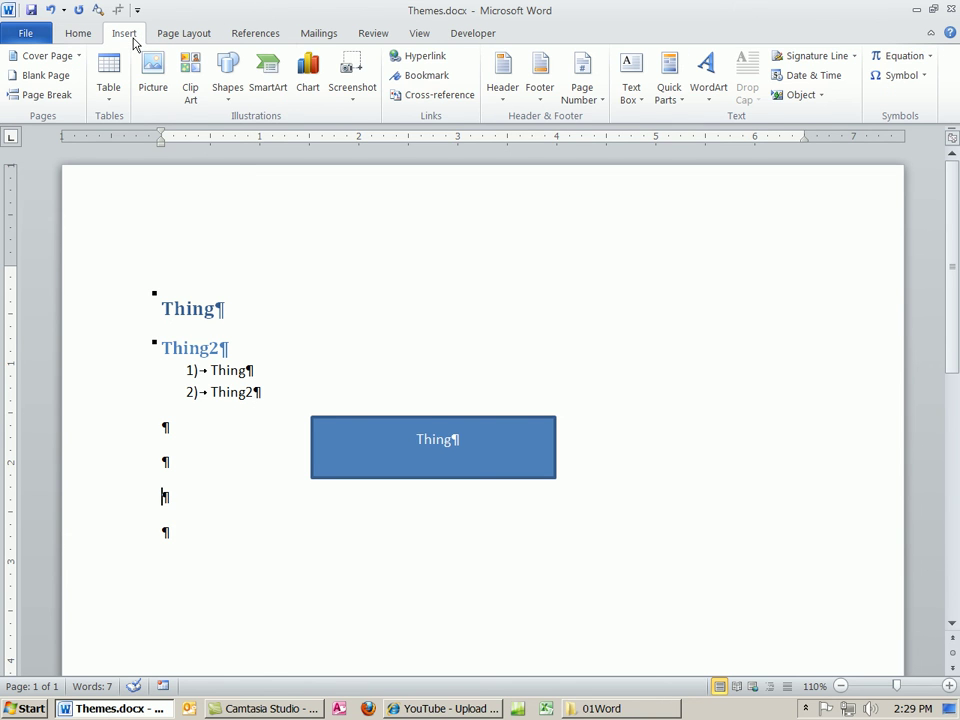
click(272, 95)
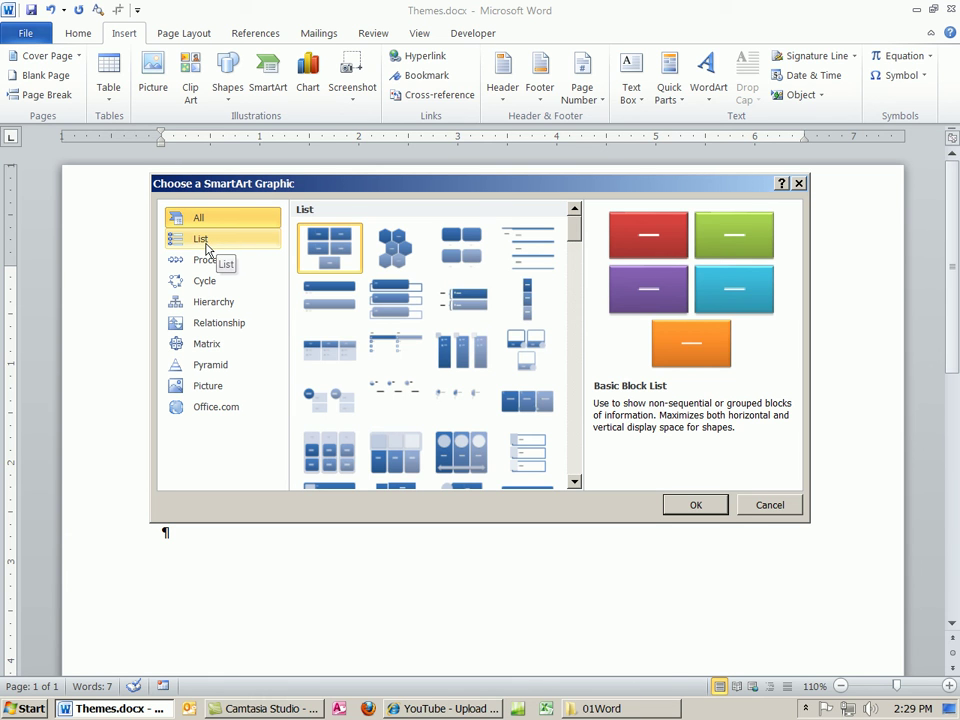
click(206, 246)
click(208, 259)
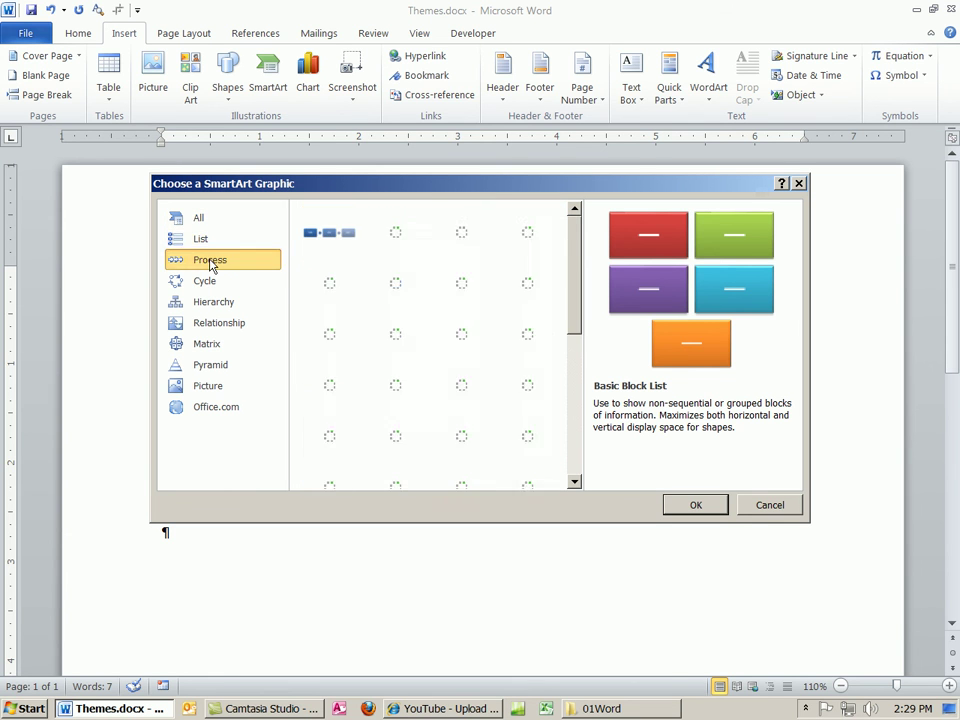
click(210, 284)
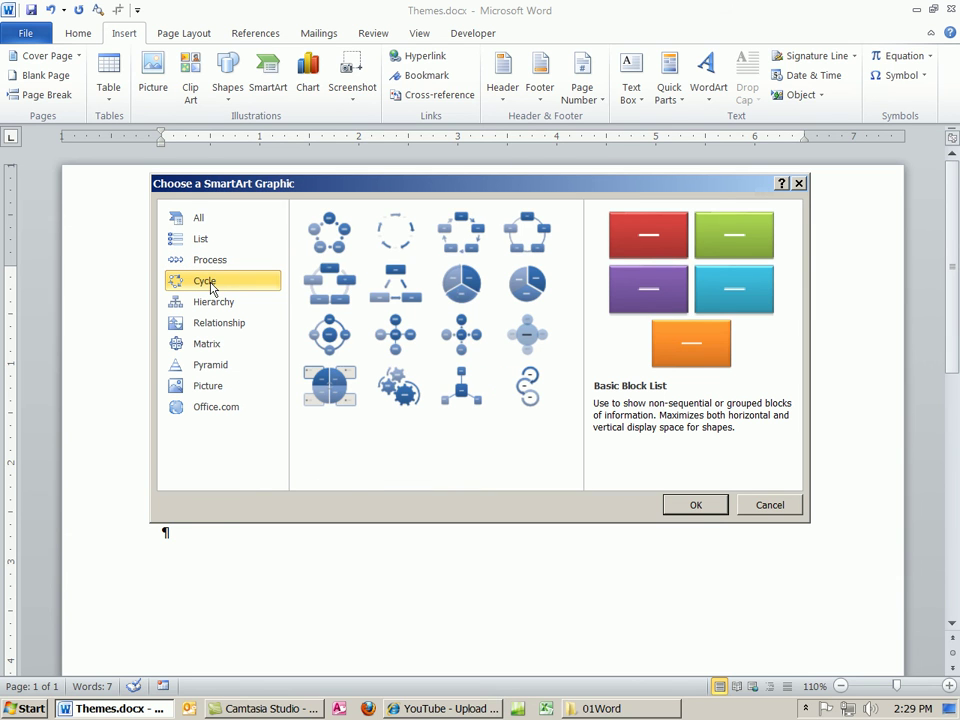
click(335, 250)
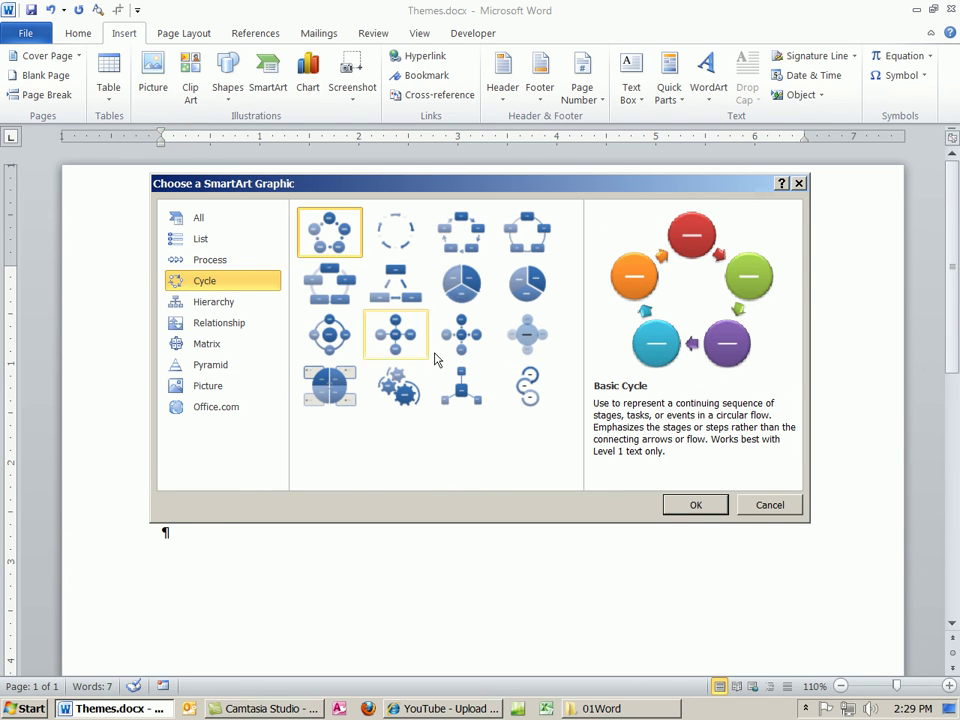
click(704, 505)
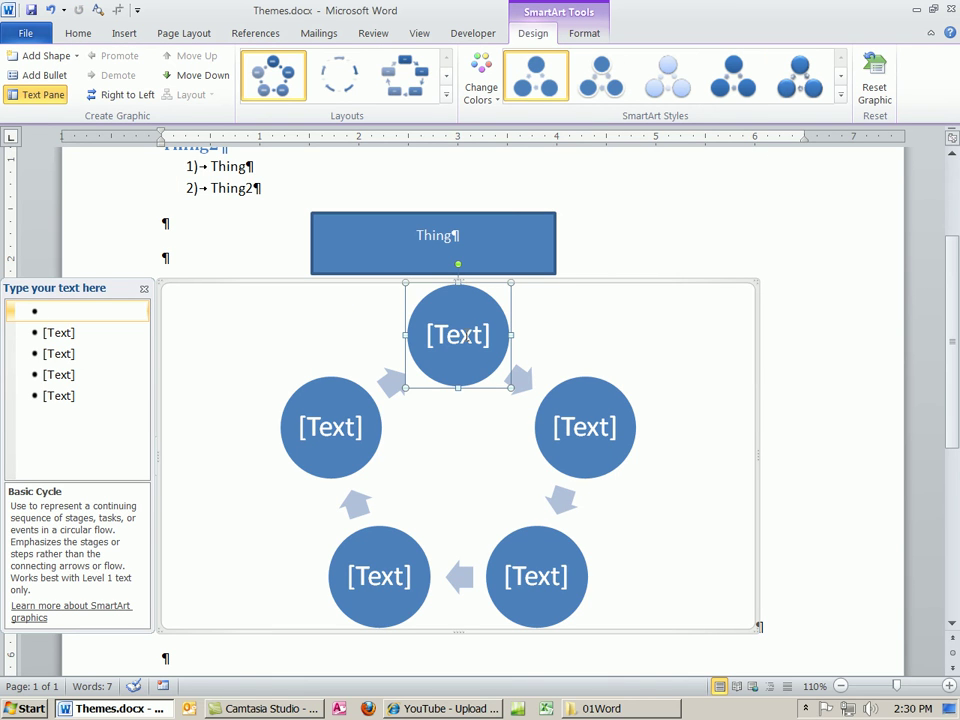
- Label the cycle's topmost circle "Thing" and the following circle "Thing 2"
click(470, 351)
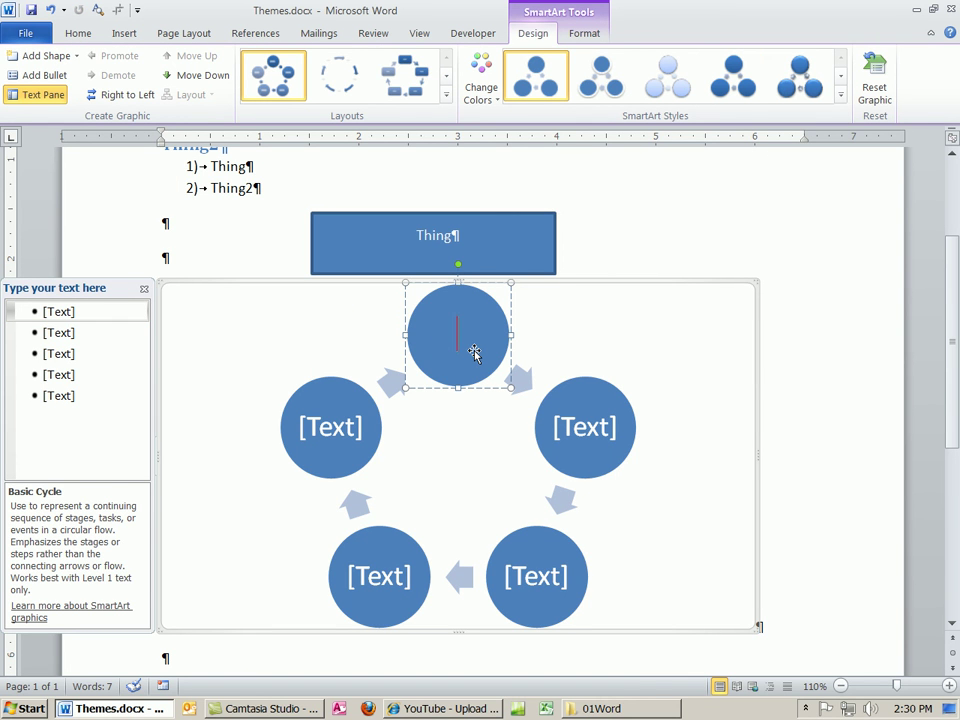
text(Thing)
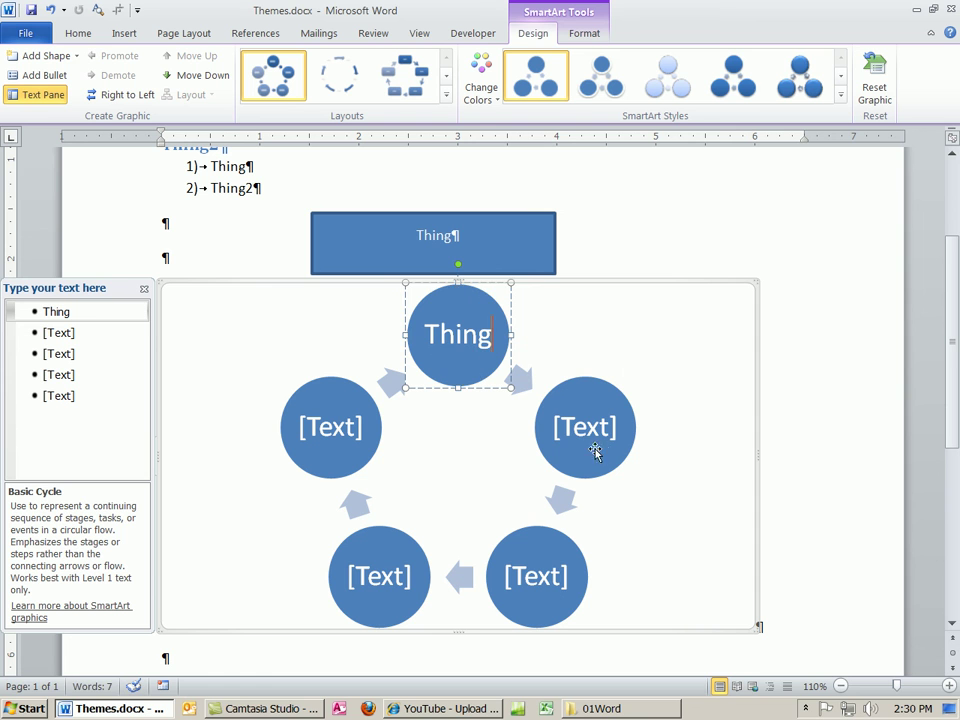
click(595, 440)
text(Thing 2)
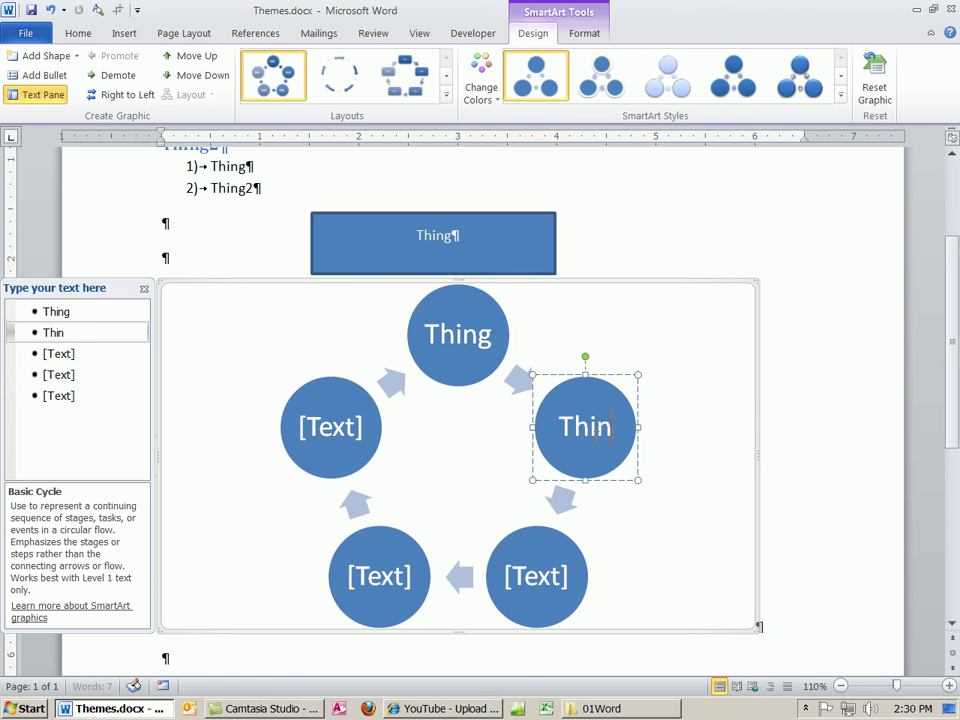
click(718, 231)
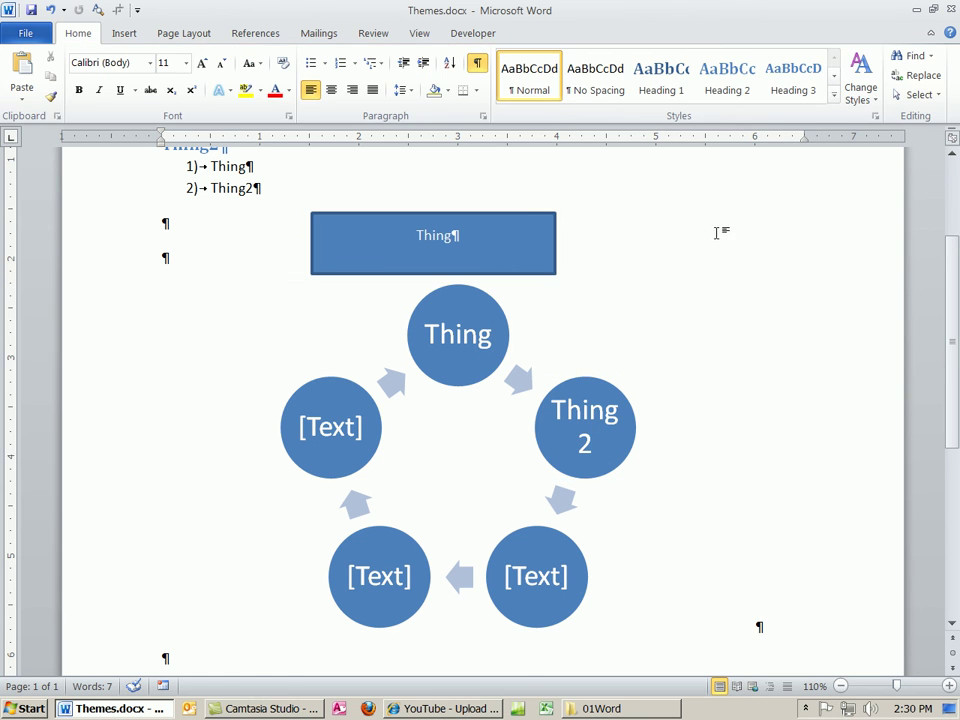
- Shrink the SmartArt graphic to about 2.8 inches wide and add a blank paragraph below it
click(460, 338)
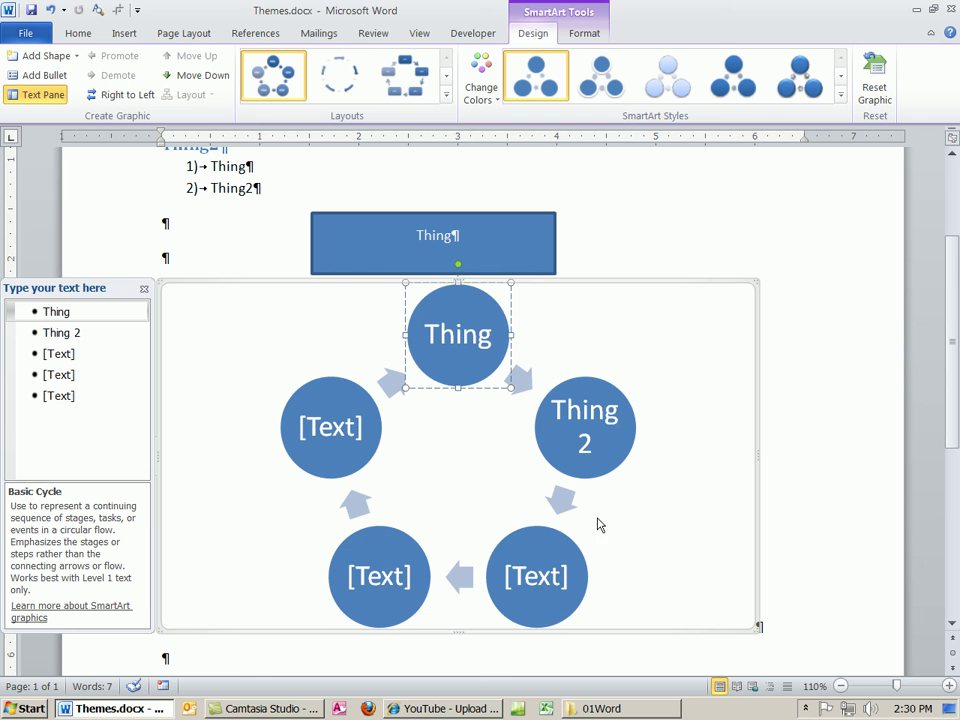
click(660, 241)
click(559, 553)
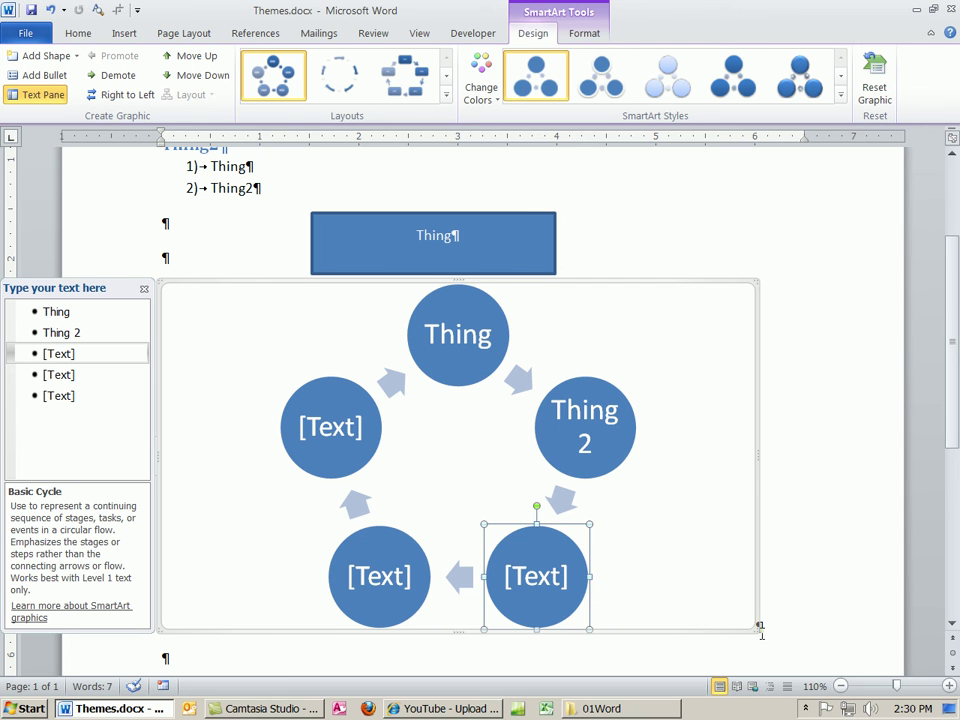
drag(756, 627, 440, 393)
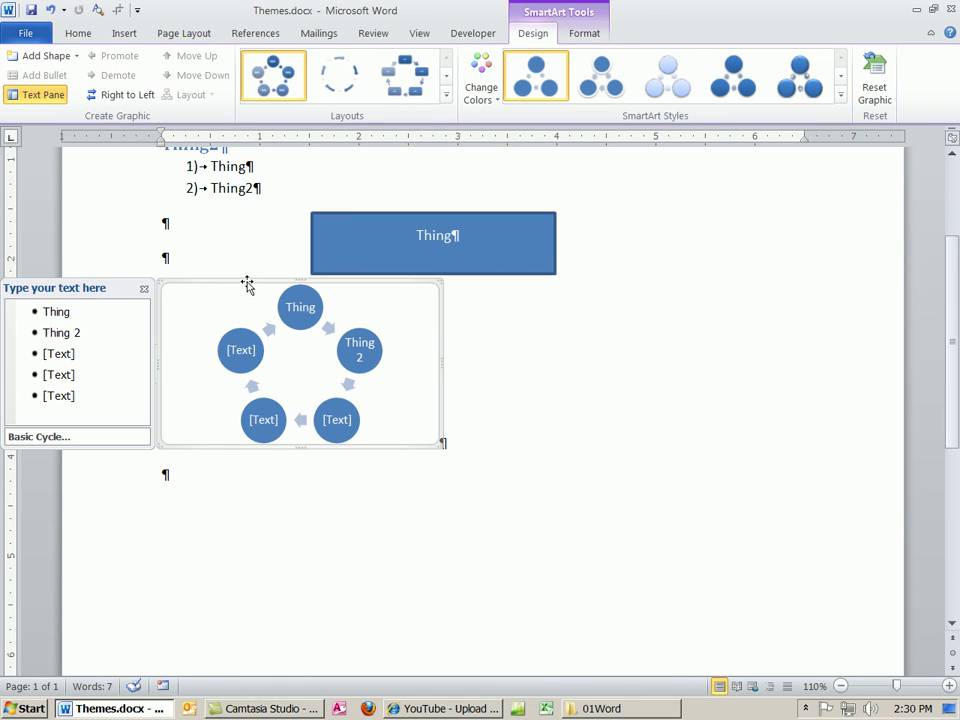
click(182, 474)
key(Return)
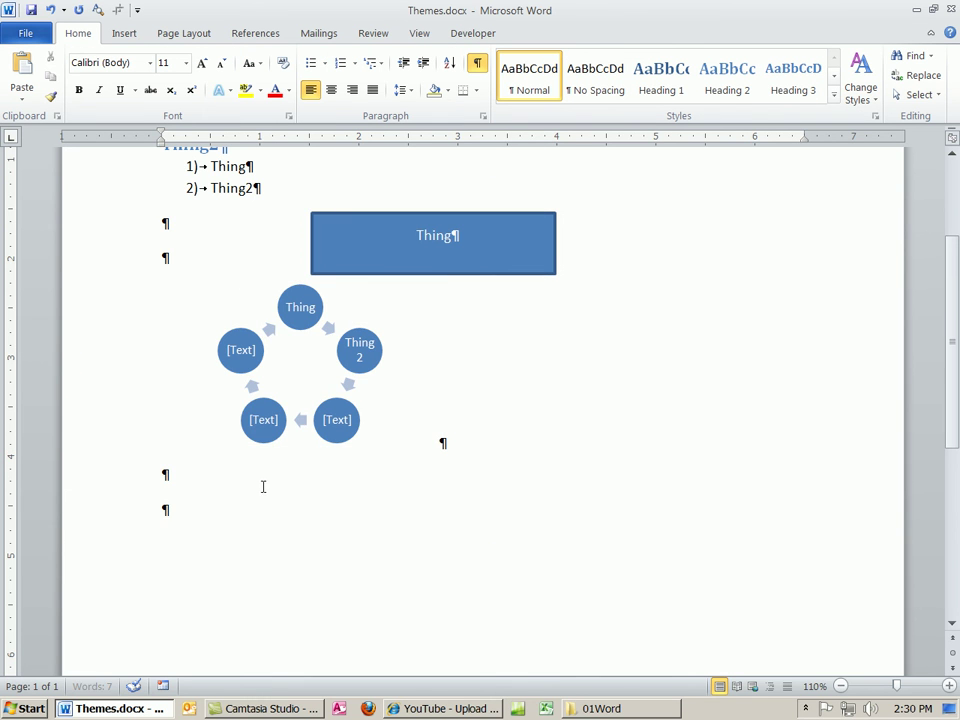
- Insert a three-column, two-row table in the last paragraph and give it the blue built-in style with black rules and a solid first column
scroll(300, 505, up, 1)
scroll(331, 516, up, 1)
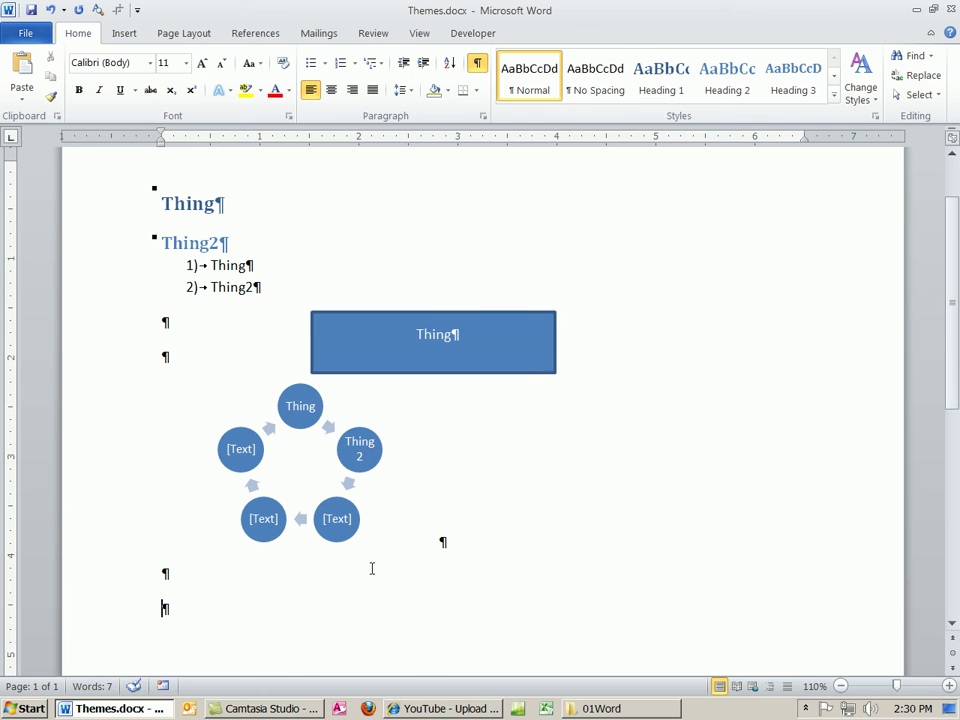
click(130, 36)
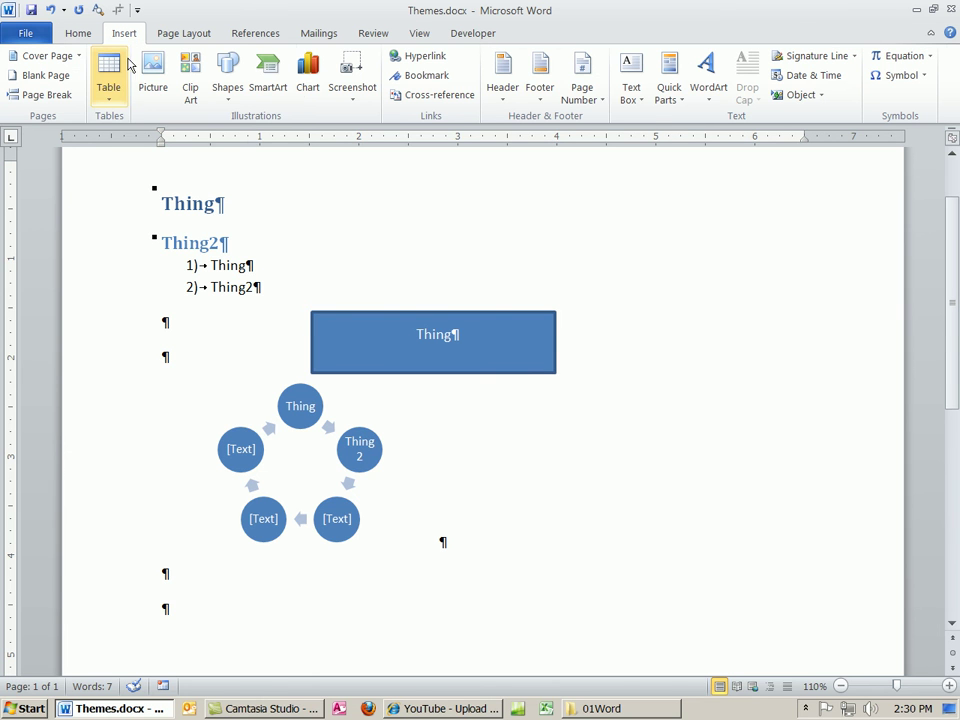
click(110, 88)
click(147, 160)
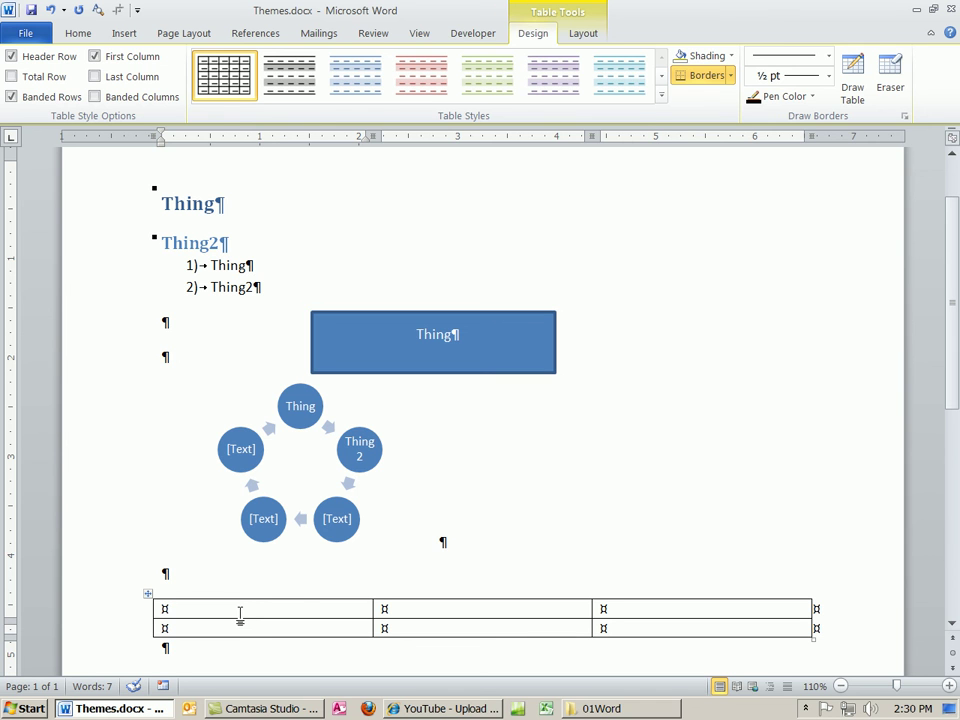
click(661, 96)
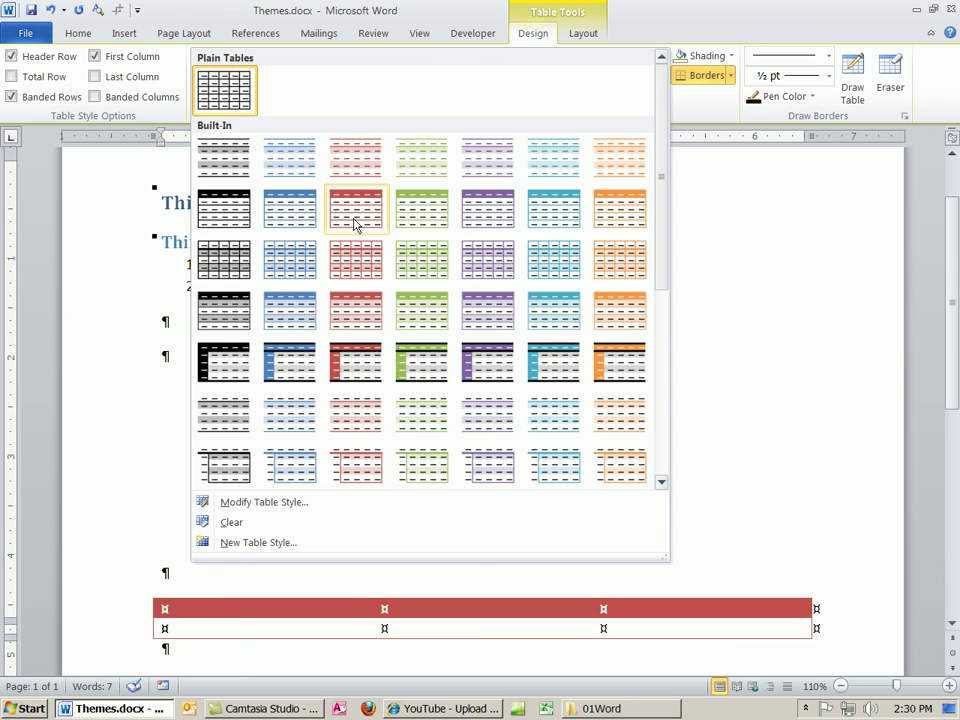
click(284, 363)
- Apply the built-in Apex theme to the document
scroll(748, 414, down, 2)
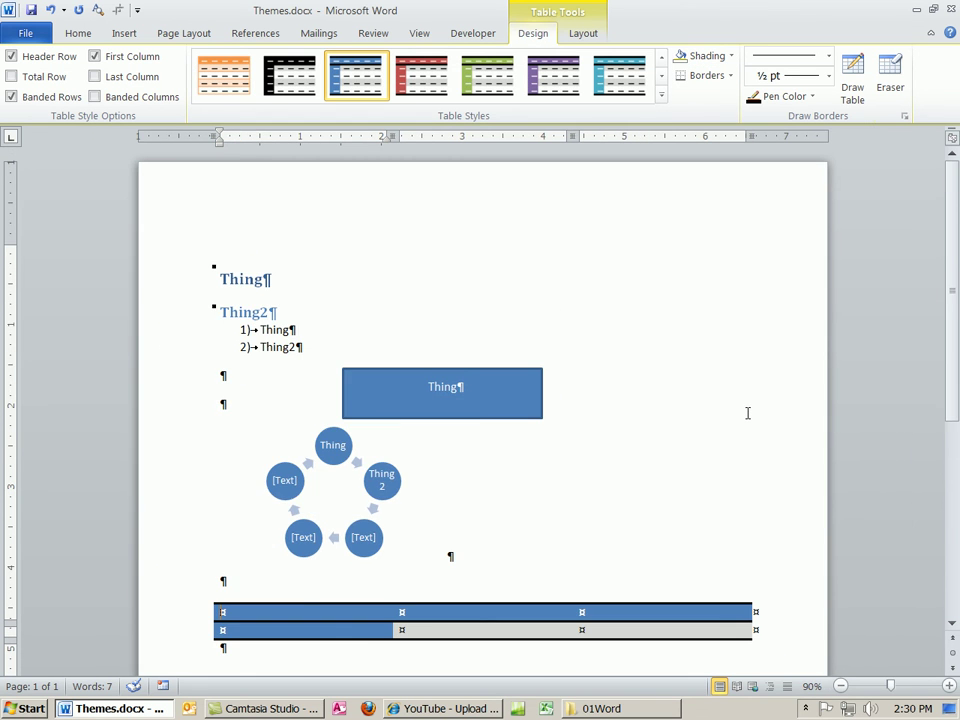
click(176, 36)
click(21, 72)
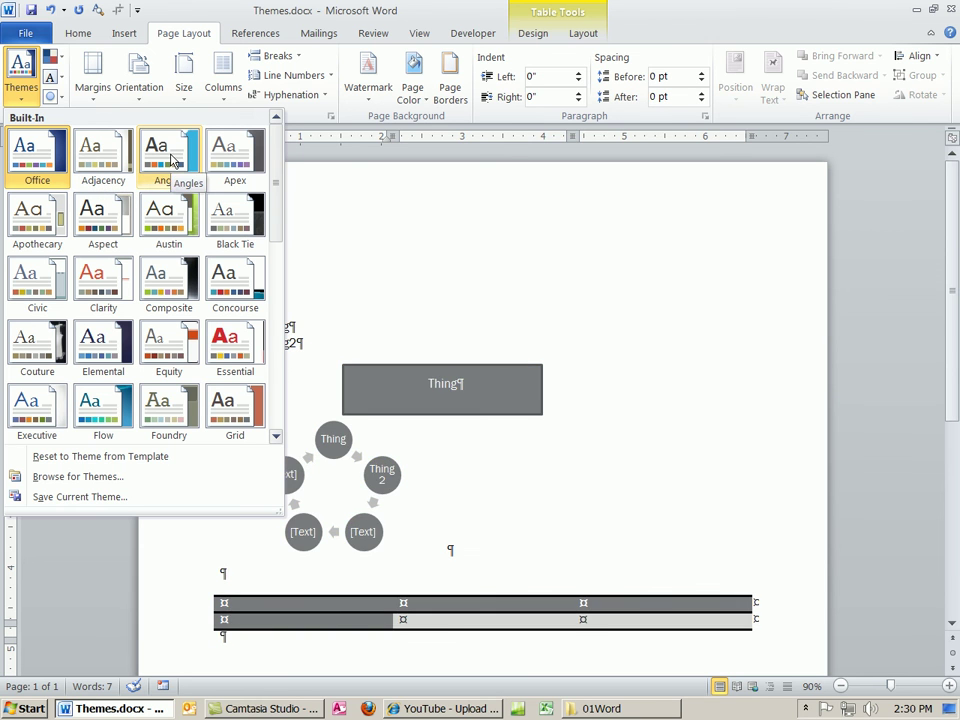
click(226, 162)
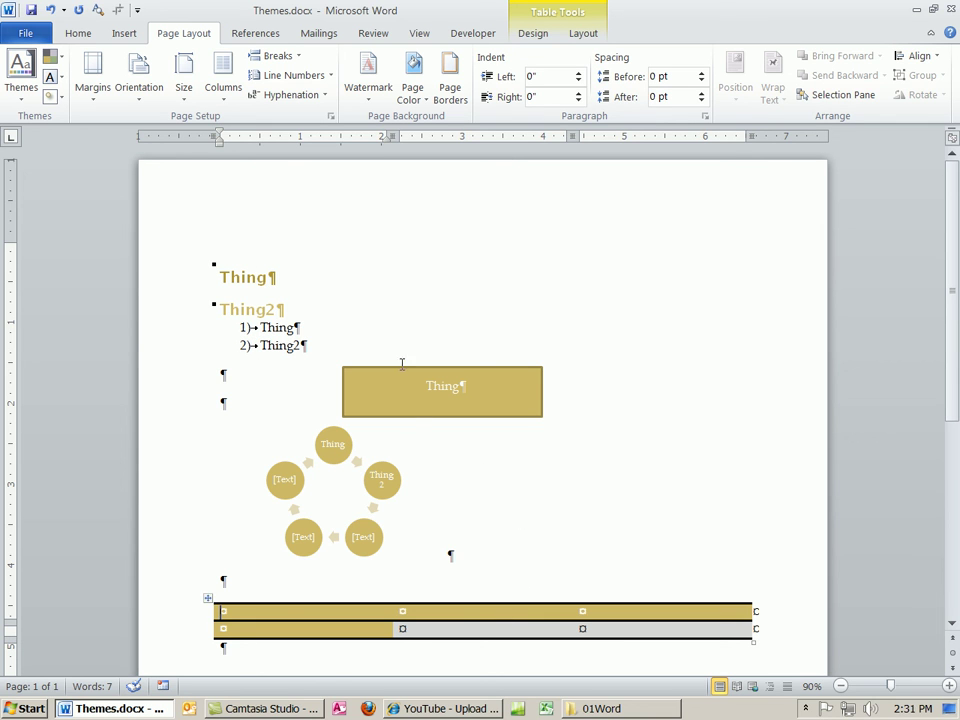
- Leave a blank paragraph below the table, add the line "The Dog" and start a new paragraph after it
scroll(287, 575, down, 1)
click(285, 570)
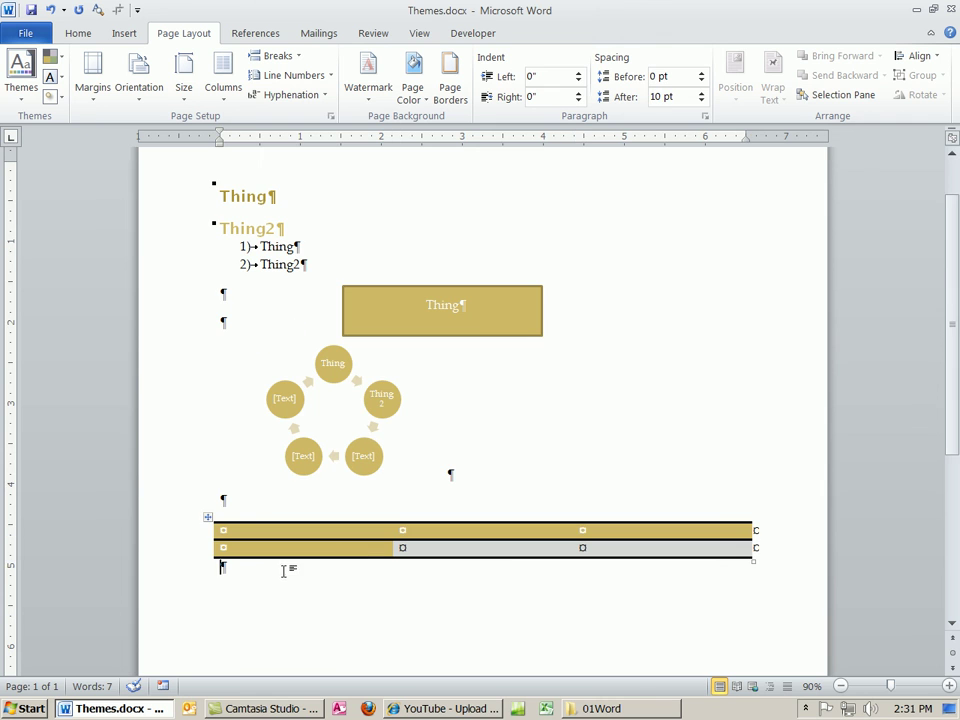
key(Return)
text(The Dog)
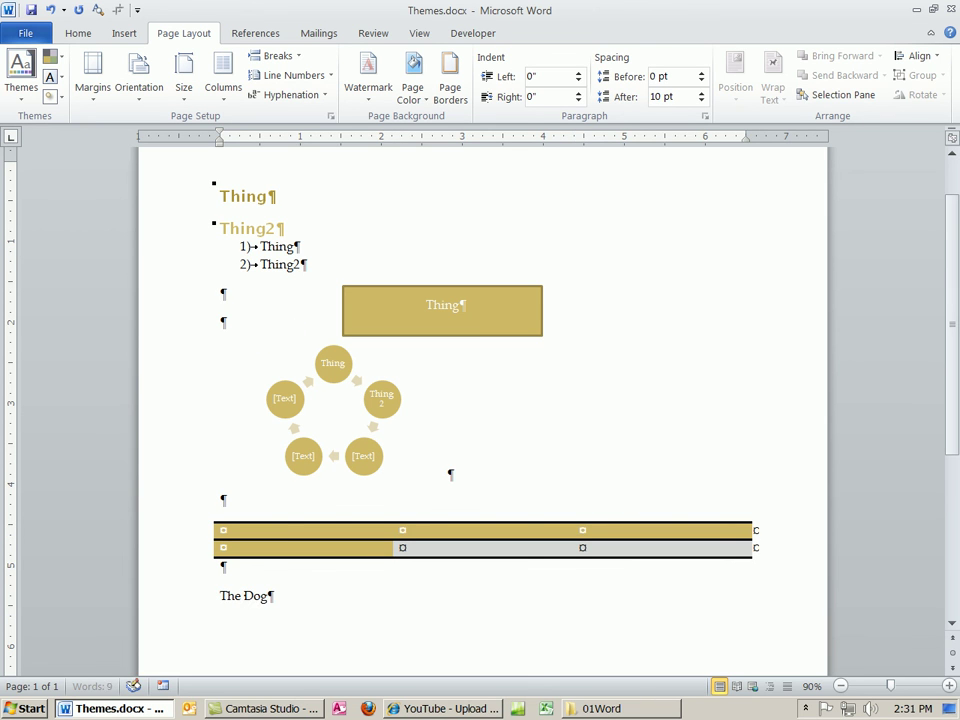
key(Return)
- Change the document theme to the built-in Flow theme
scroll(315, 355, down, 1)
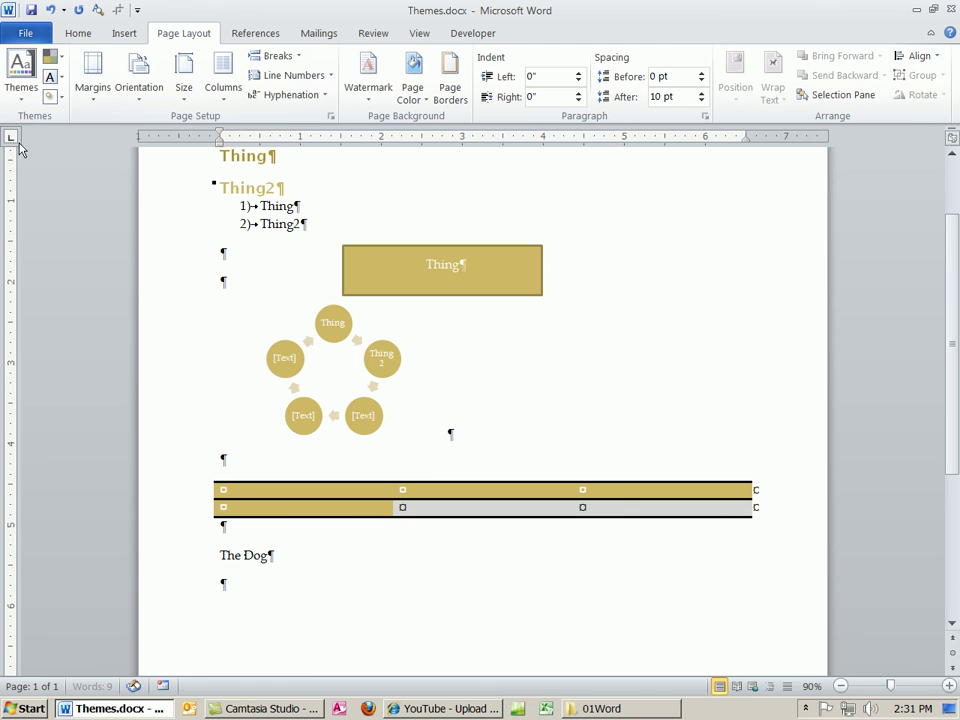
click(21, 80)
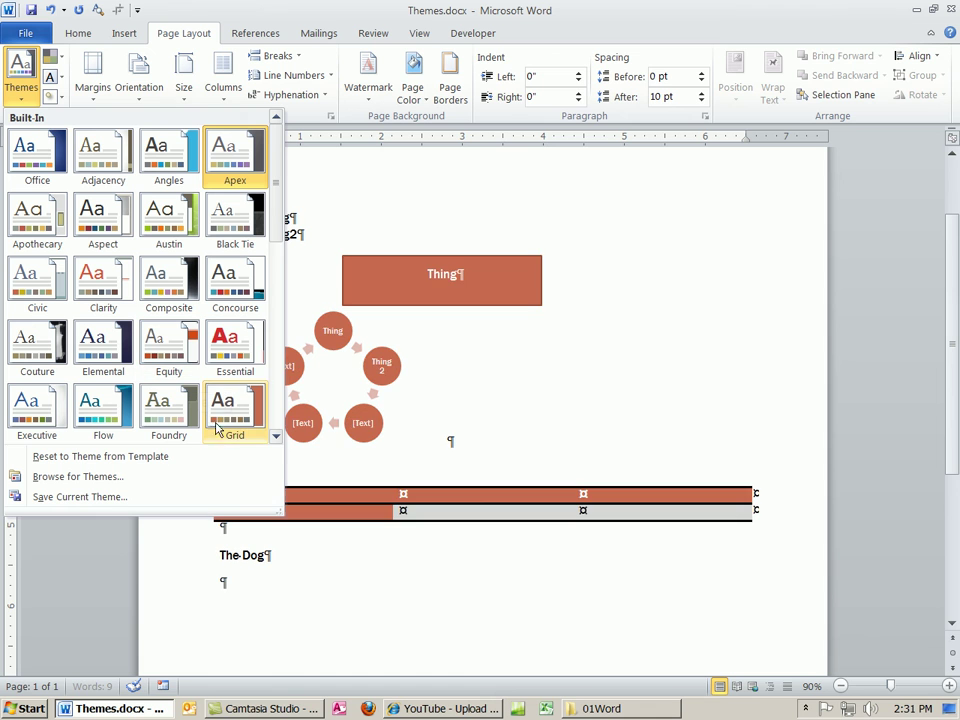
click(82, 418)
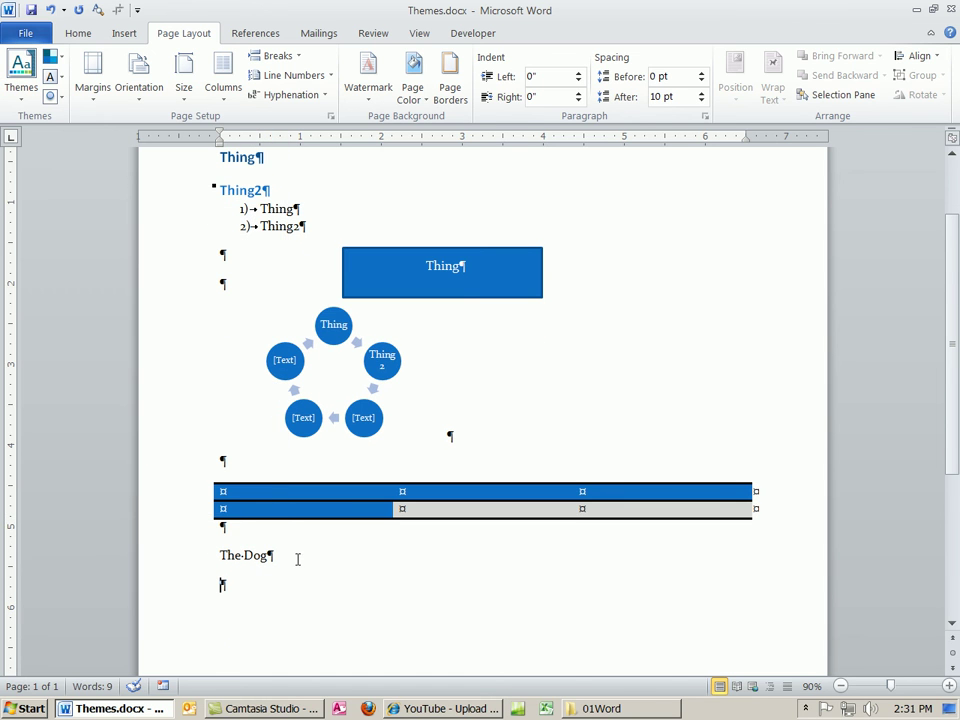
scroll(295, 560, up, 2)
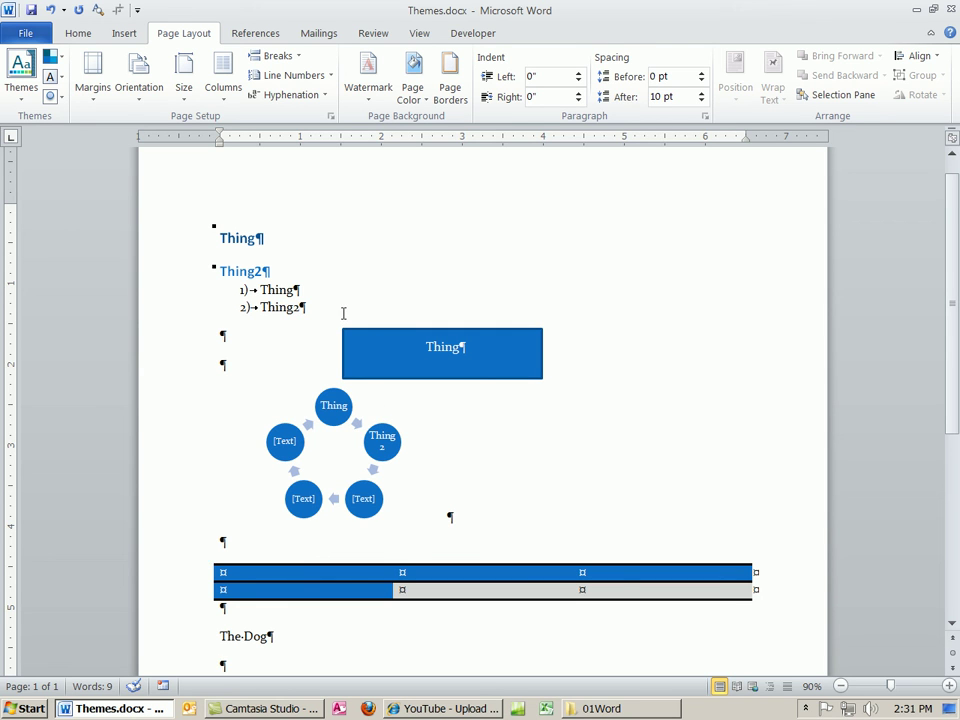
click(327, 289)
click(243, 660)
scroll(270, 645, down, 1)
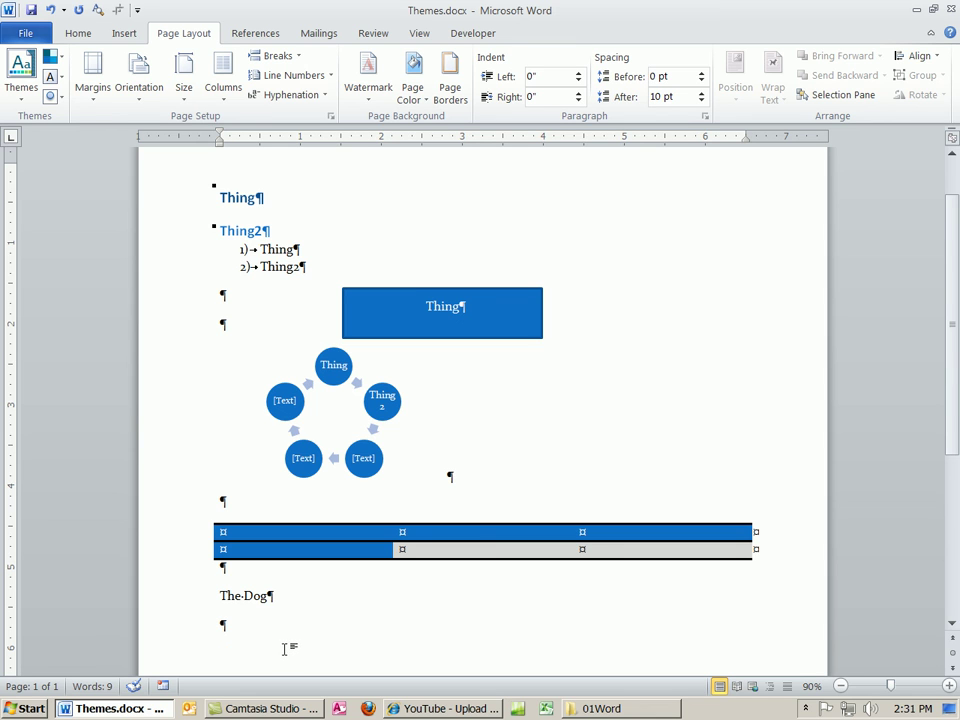